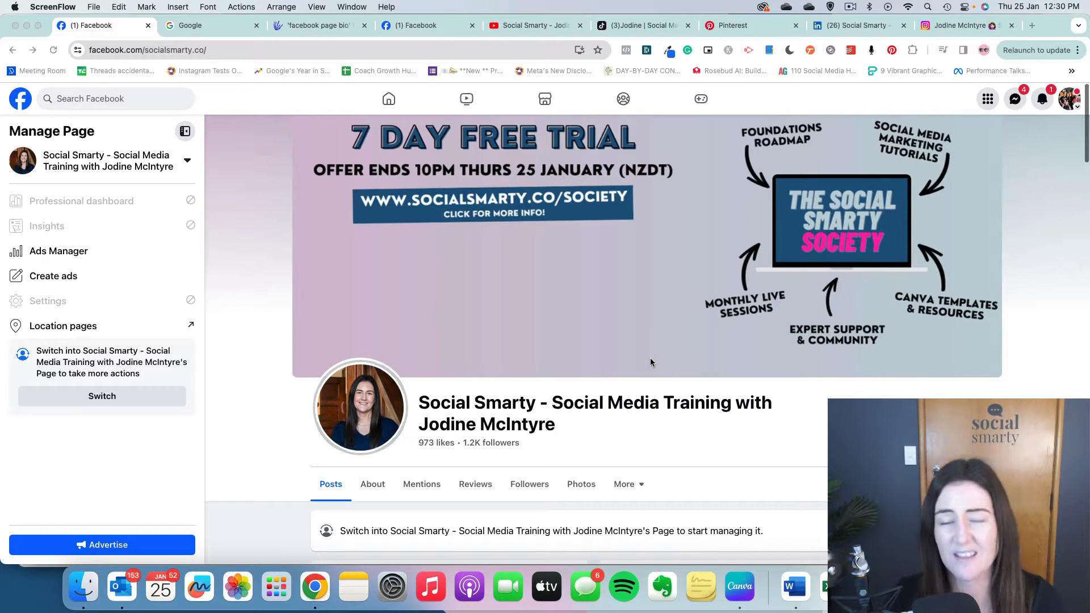
{"action": "scroll", "coordinate": [651, 362], "scroll_direction": "down", "scroll_amount": 6}
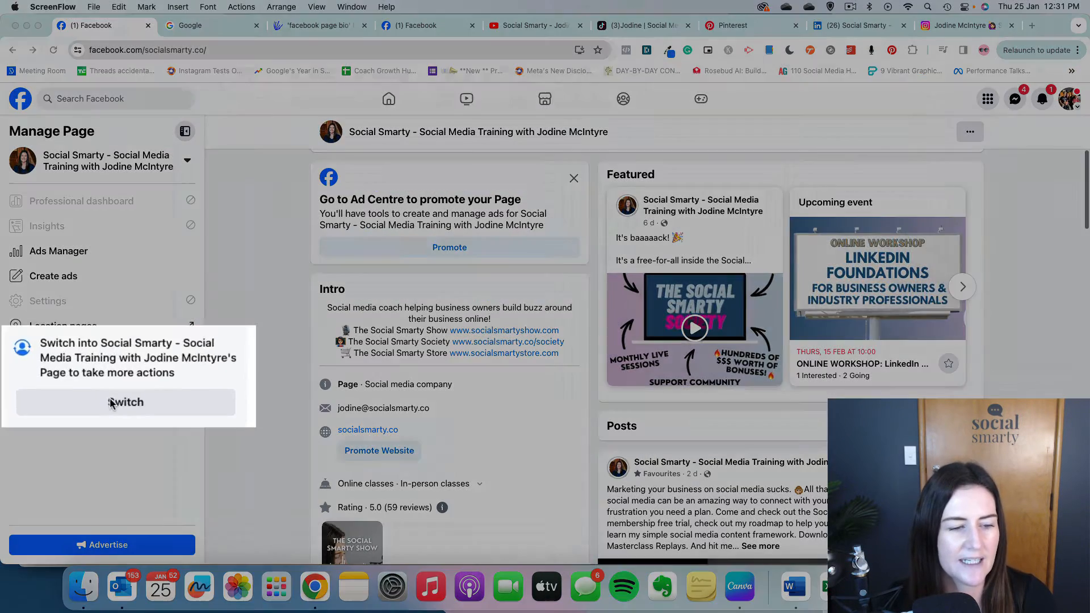
{"action": "left_click", "coordinate": [100, 398]}
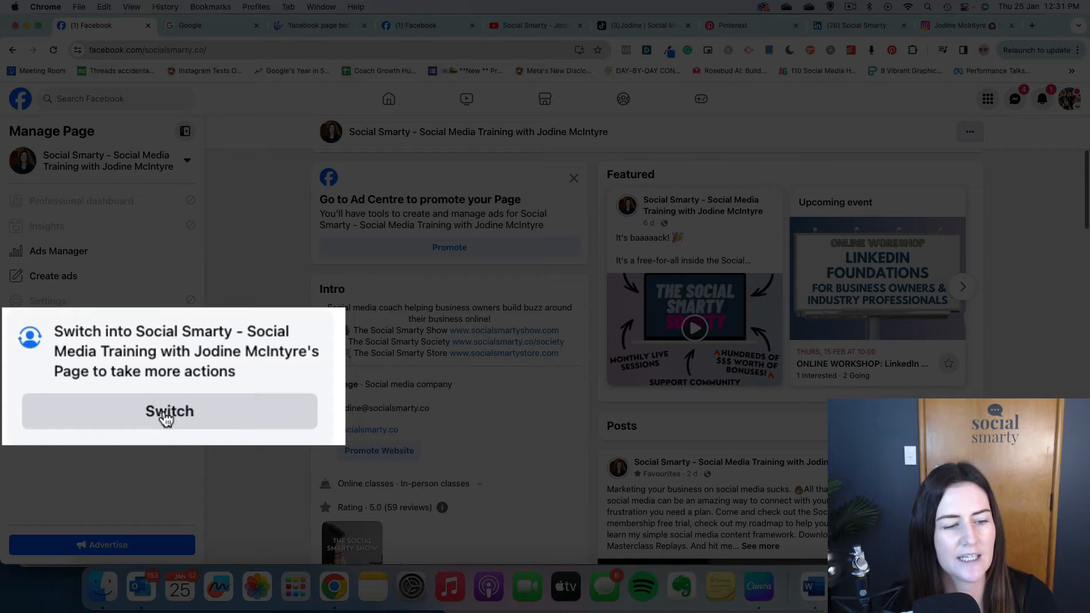
{"action": "left_click", "coordinate": [99, 397]}
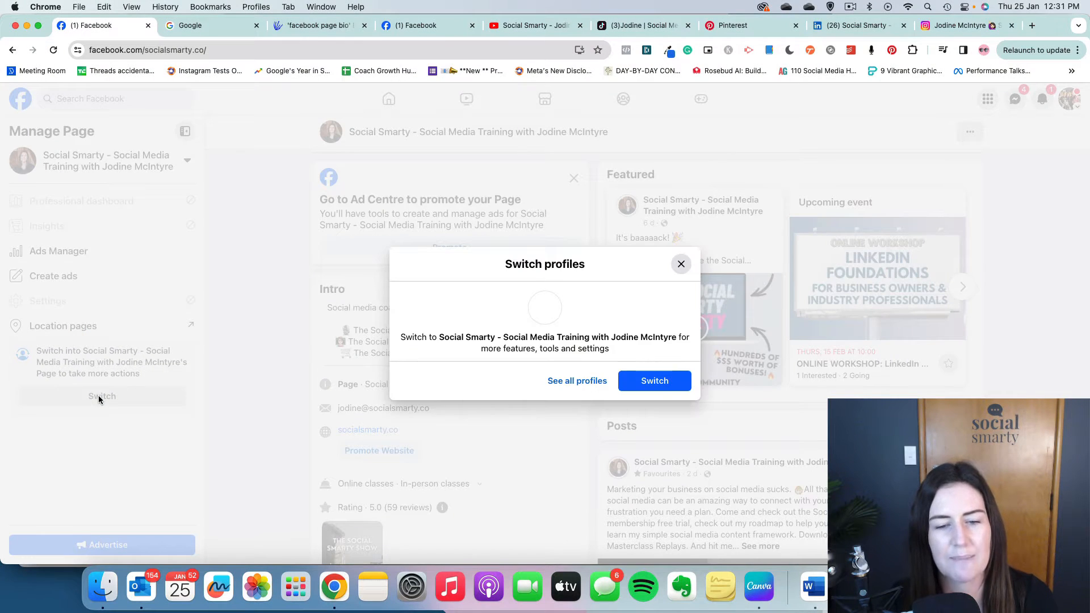
{"action": "left_click", "coordinate": [658, 382]}
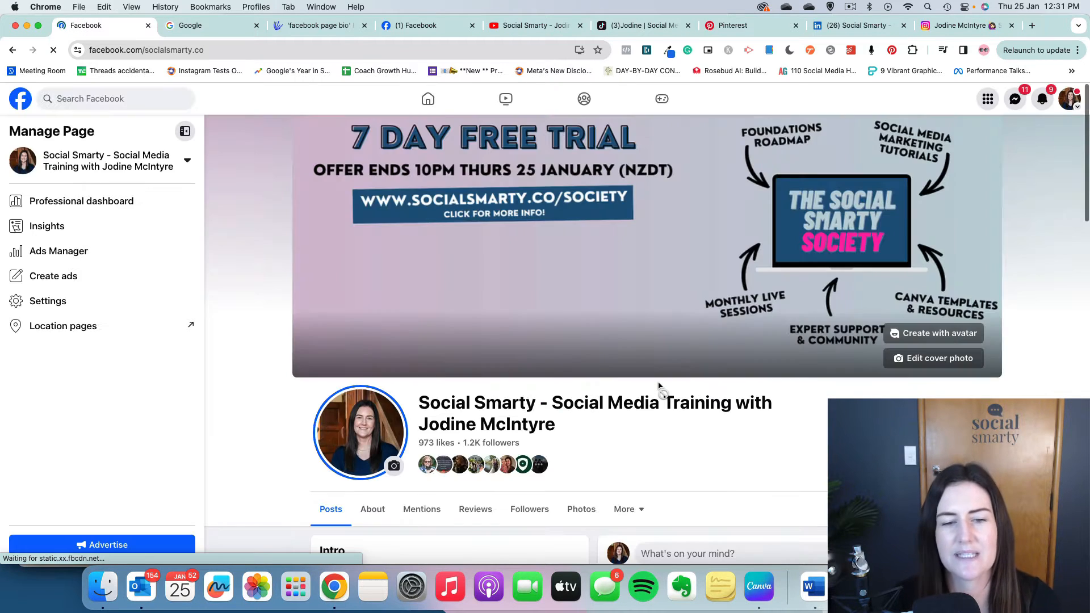
Remove the exclamation mark after "business online" in the Page bio, save it, and skip posting the bio to News Feed
{"action": "scroll", "coordinate": [658, 386], "scroll_direction": "down", "scroll_amount": 4}
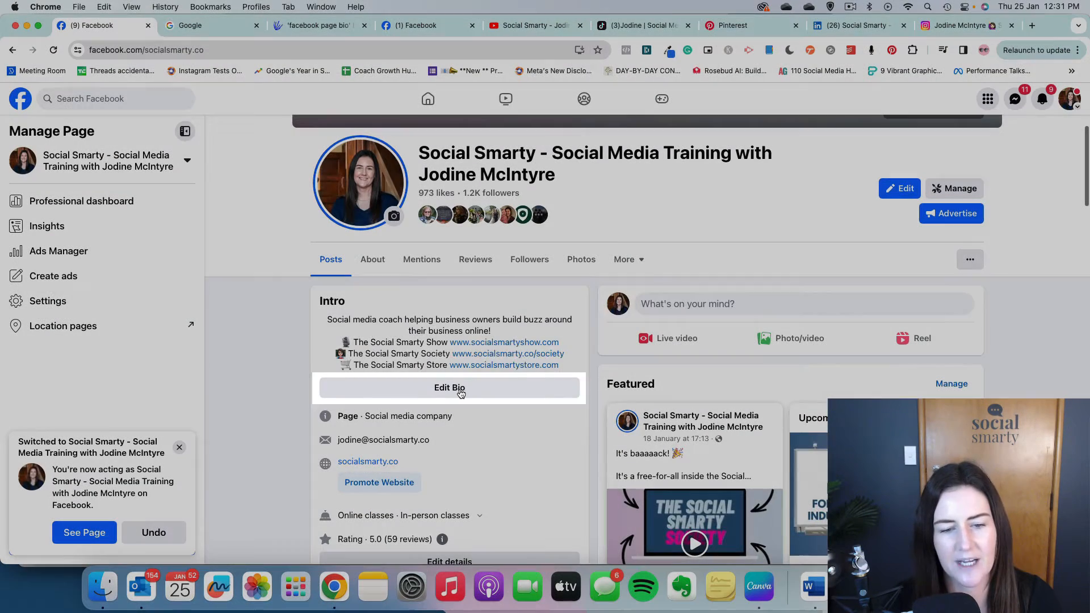
{"action": "left_click", "coordinate": [460, 392]}
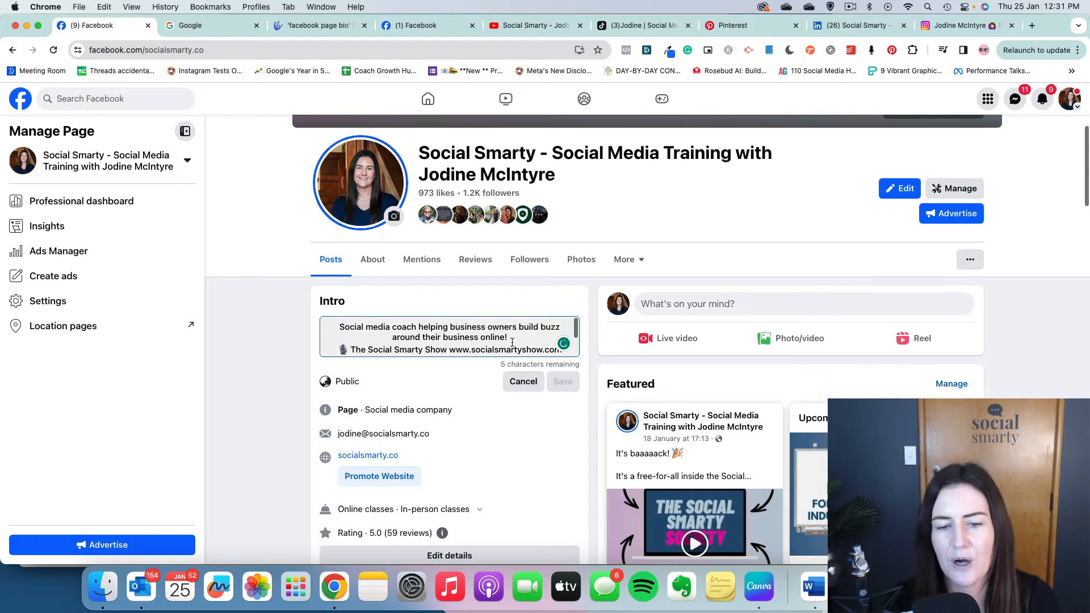
{"action": "scroll", "coordinate": [525, 344], "scroll_direction": "down", "scroll_amount": 2}
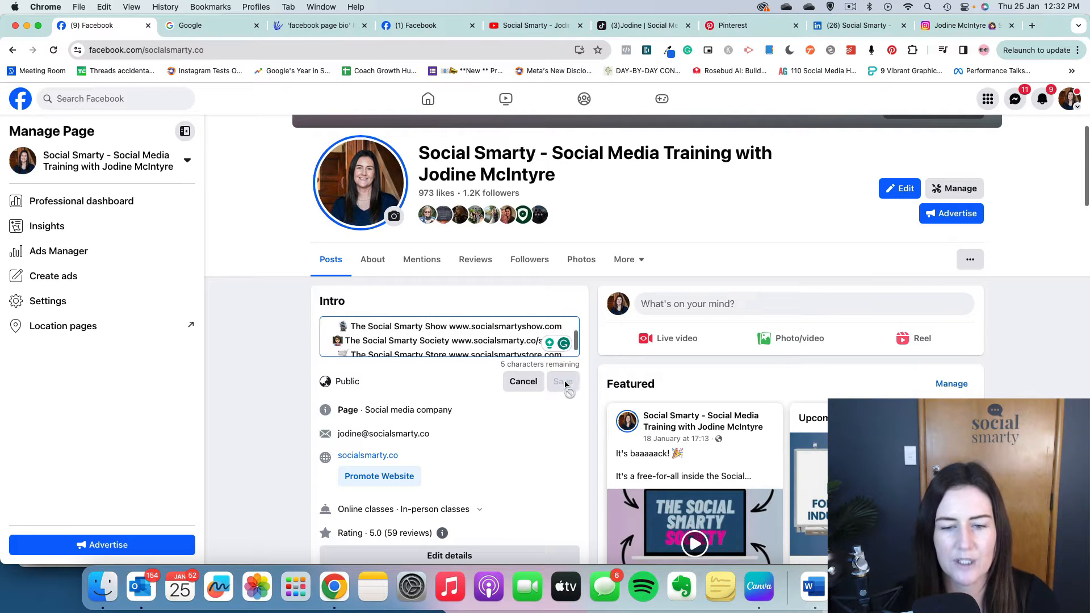
{"action": "scroll", "coordinate": [523, 341], "scroll_direction": "up", "scroll_amount": 5}
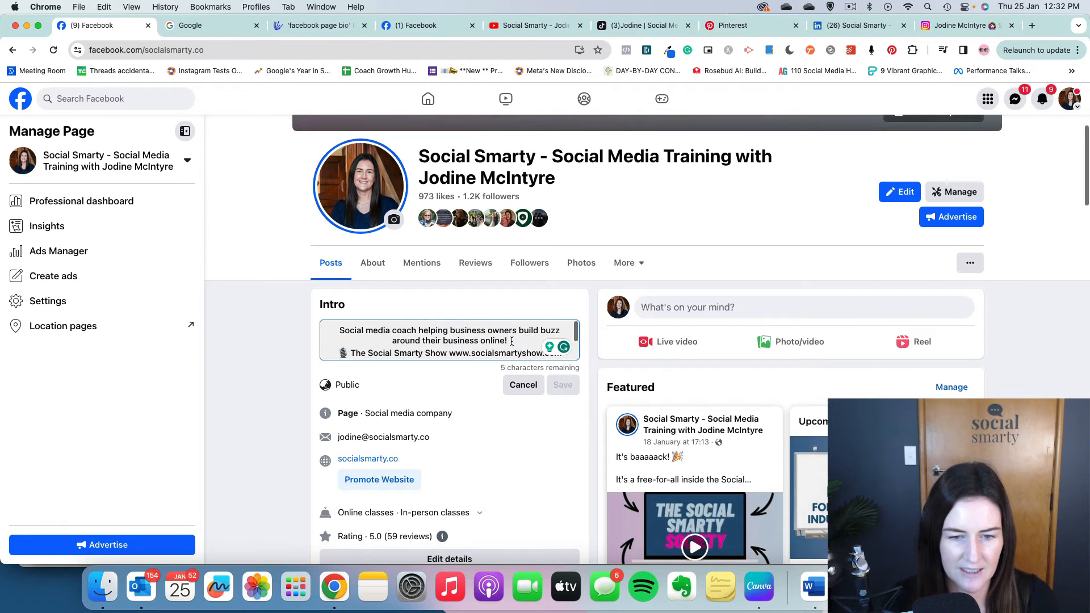
{"action": "left_click", "coordinate": [512, 341]}
{"action": "key", "text": "BackSpace"}
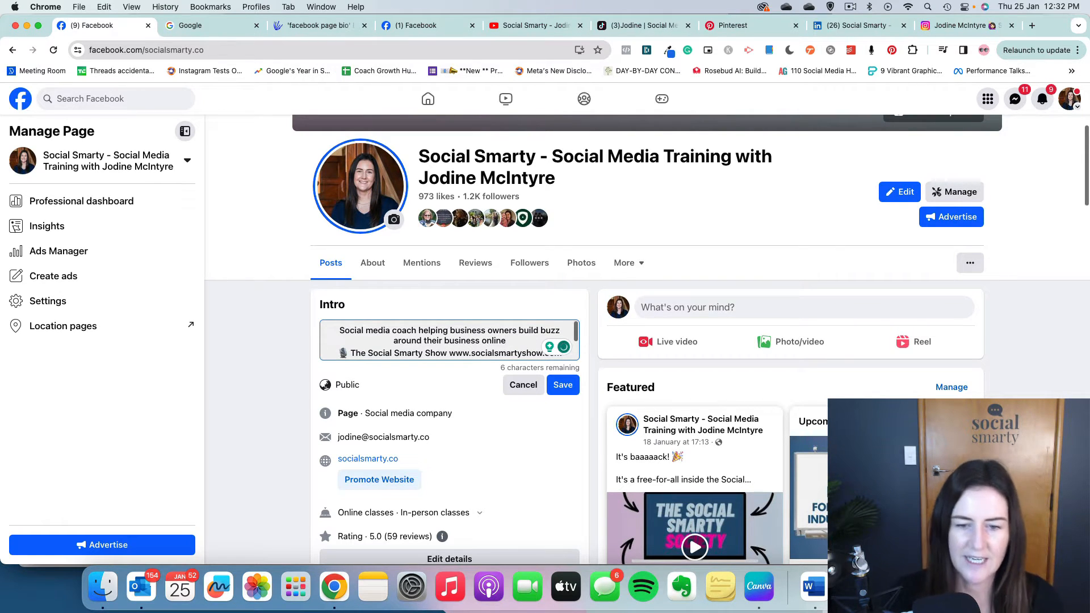
{"action": "left_click", "coordinate": [568, 388]}
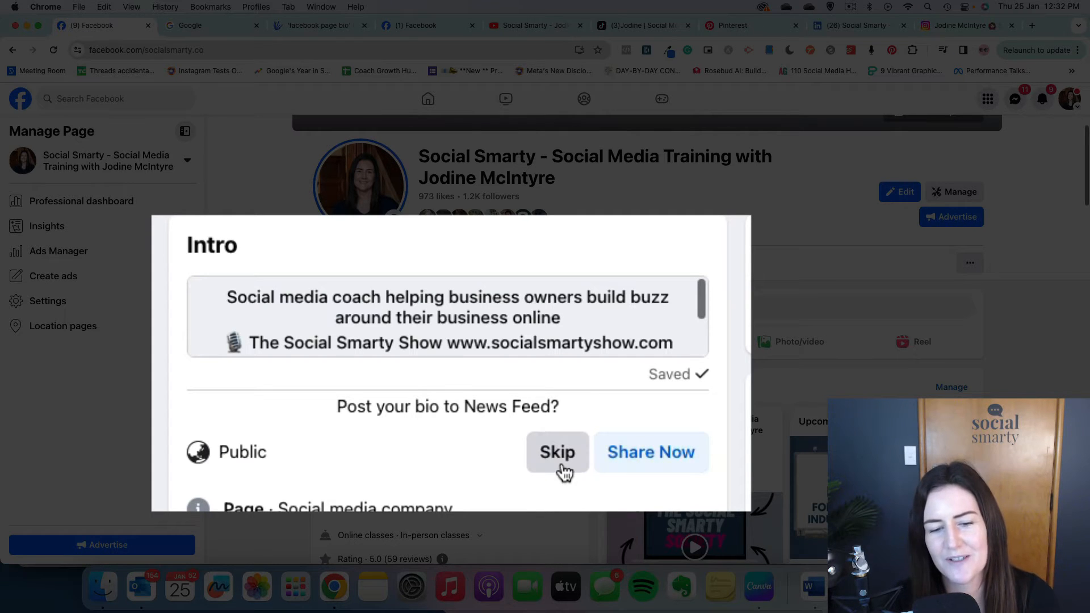
{"action": "left_click", "coordinate": [562, 465]}
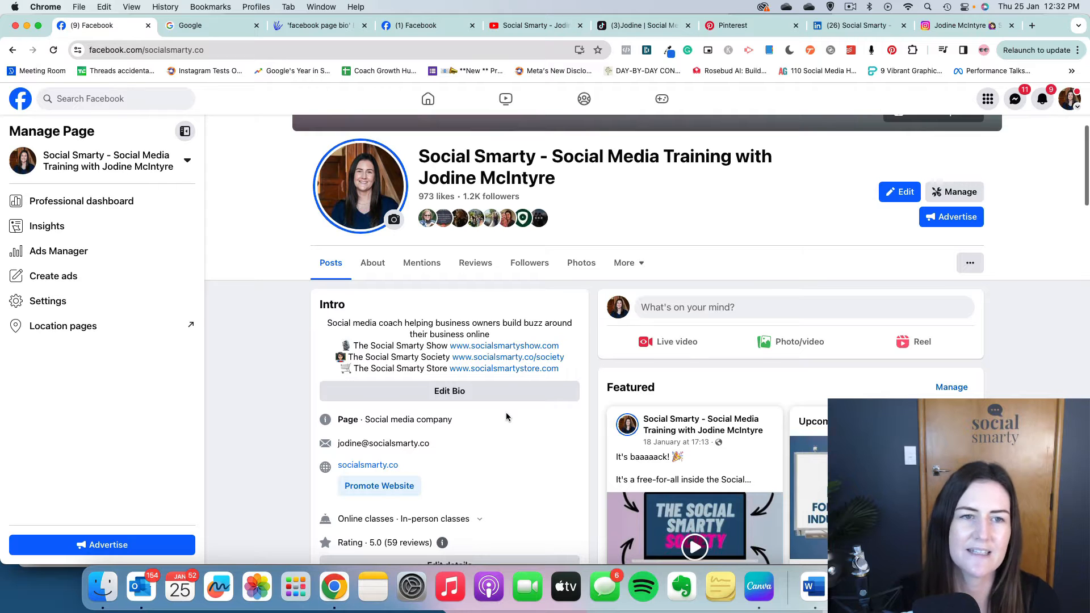
Switch to Google, open Business Profile Manager, and open the Social Smarty business profile for editing
{"action": "left_click", "coordinate": [199, 29]}
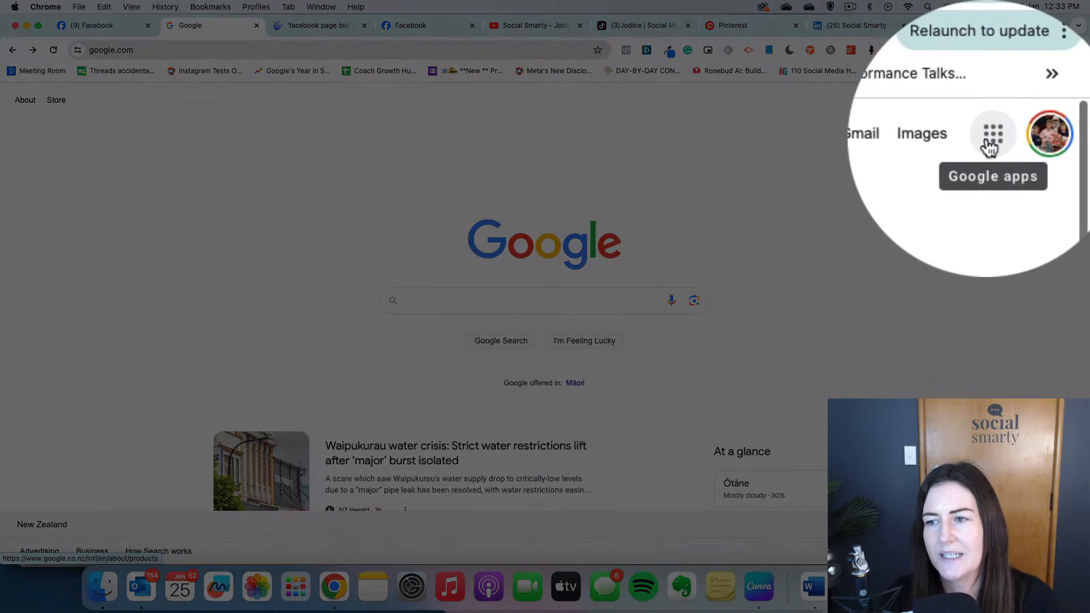
{"action": "left_click", "coordinate": [1043, 101]}
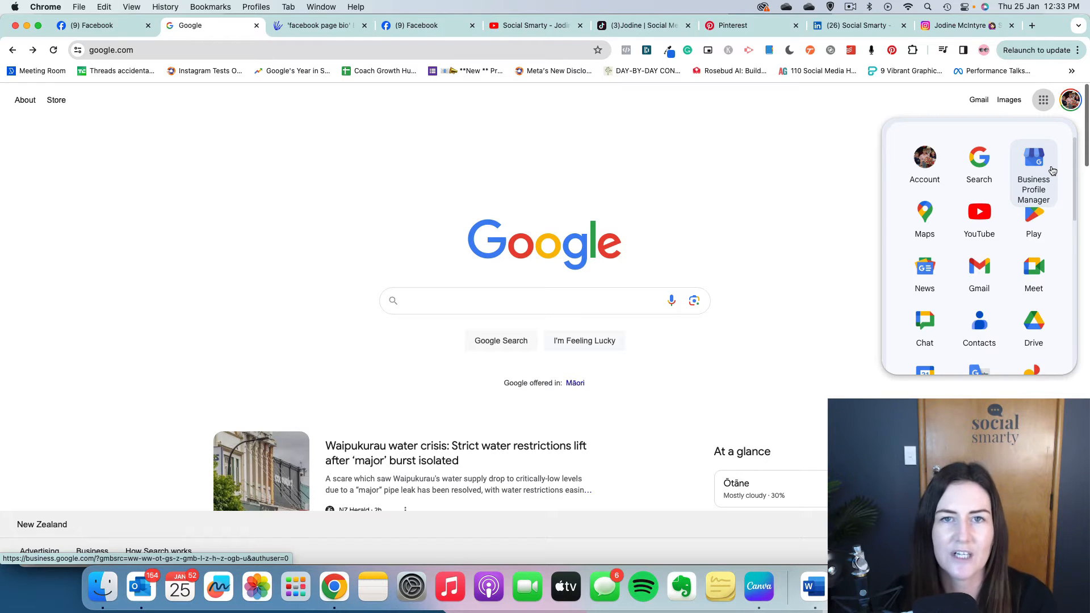
{"action": "left_click", "coordinate": [1043, 172]}
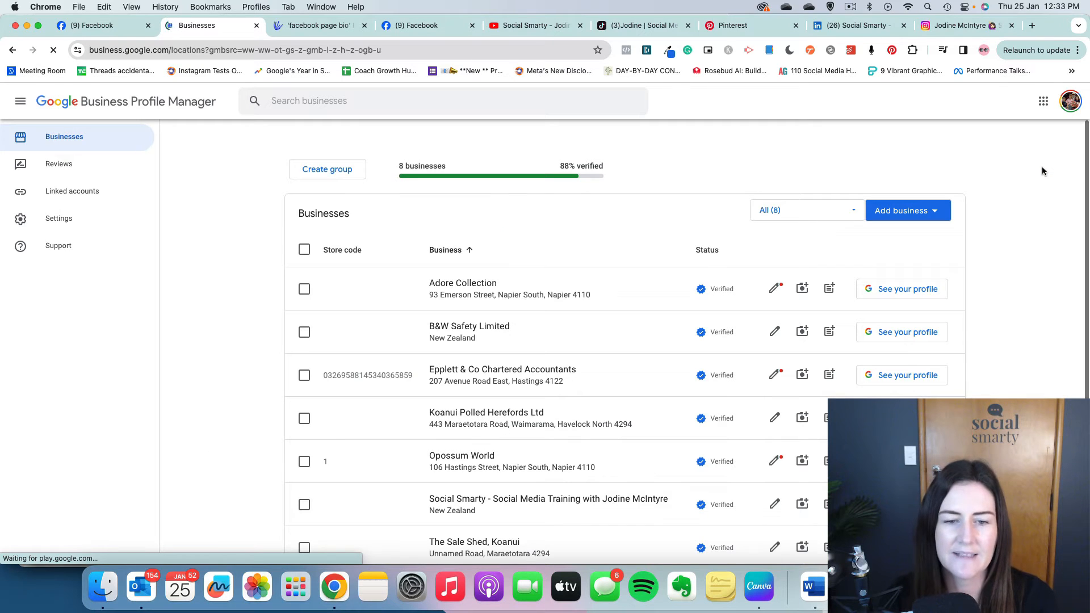
{"action": "scroll", "coordinate": [1027, 284], "scroll_direction": "down", "scroll_amount": 1}
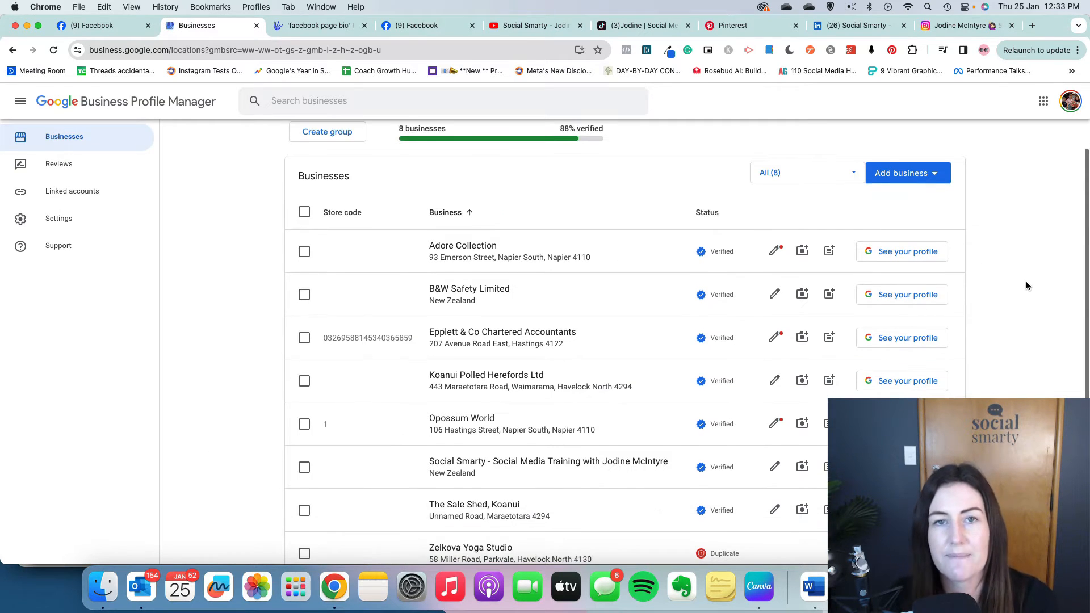
{"action": "scroll", "coordinate": [1026, 285], "scroll_direction": "down", "scroll_amount": 3}
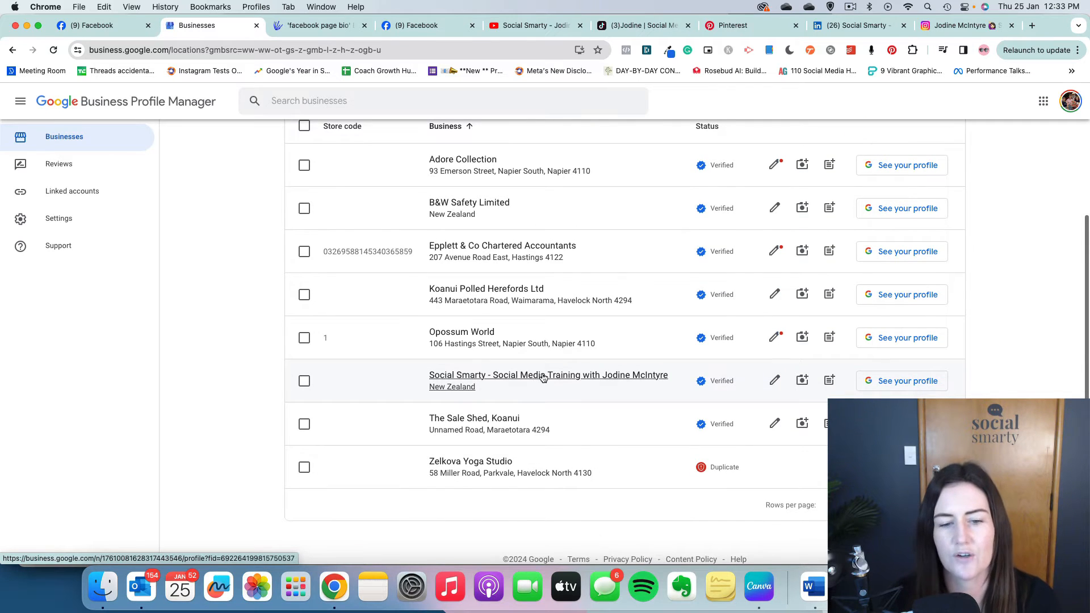
{"action": "left_click", "coordinate": [542, 379]}
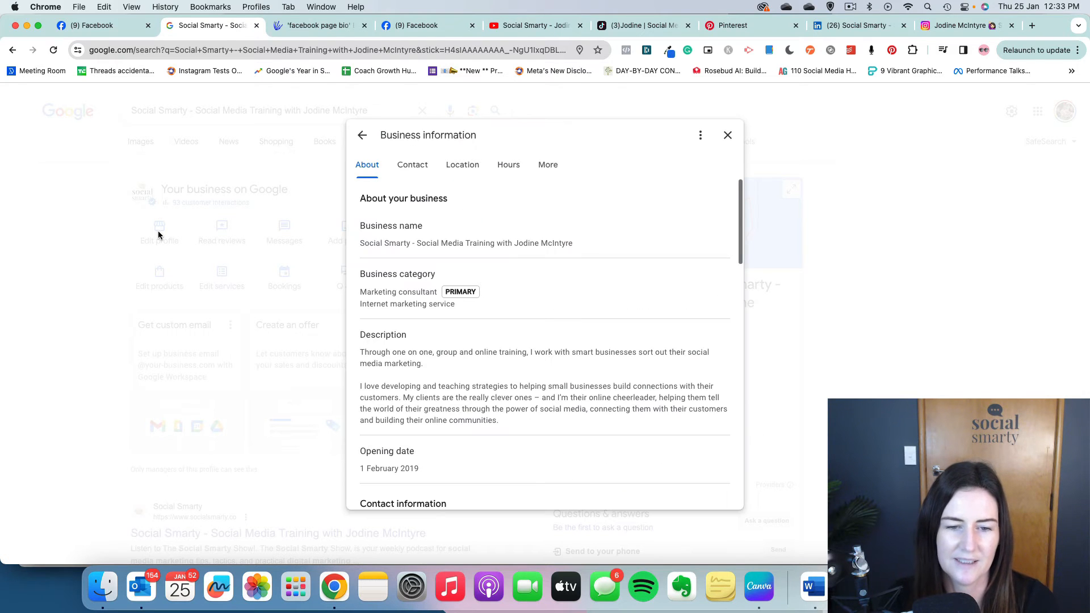
Edit the social profiles in the business's contact information and choose LinkedIn for the first entry
{"action": "scroll", "coordinate": [618, 297], "scroll_direction": "down", "scroll_amount": 5}
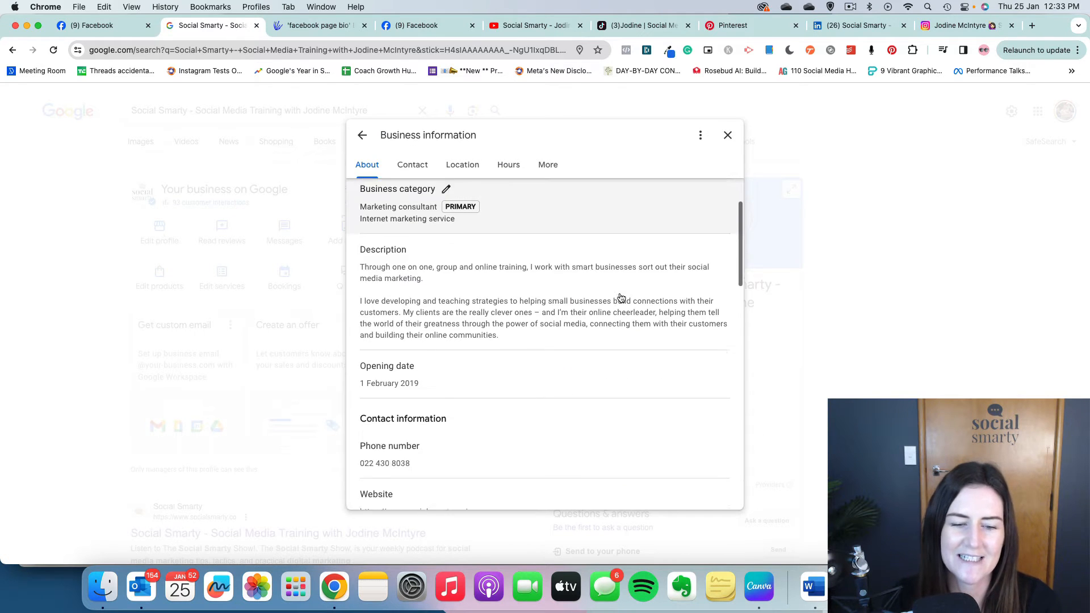
{"action": "scroll", "coordinate": [621, 298], "scroll_direction": "down", "scroll_amount": 2}
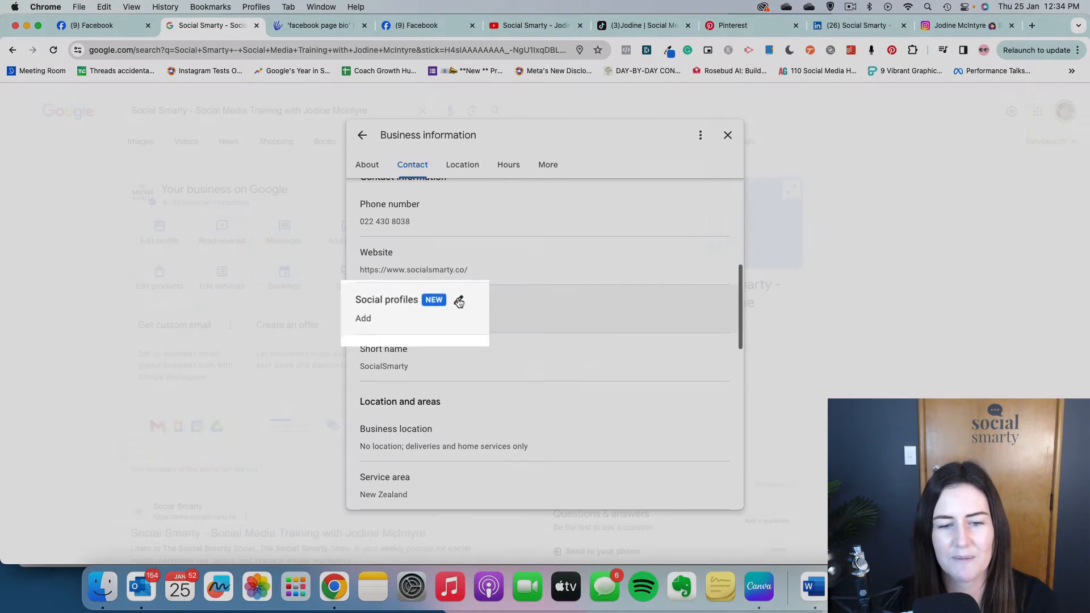
{"action": "left_click", "coordinate": [457, 298]}
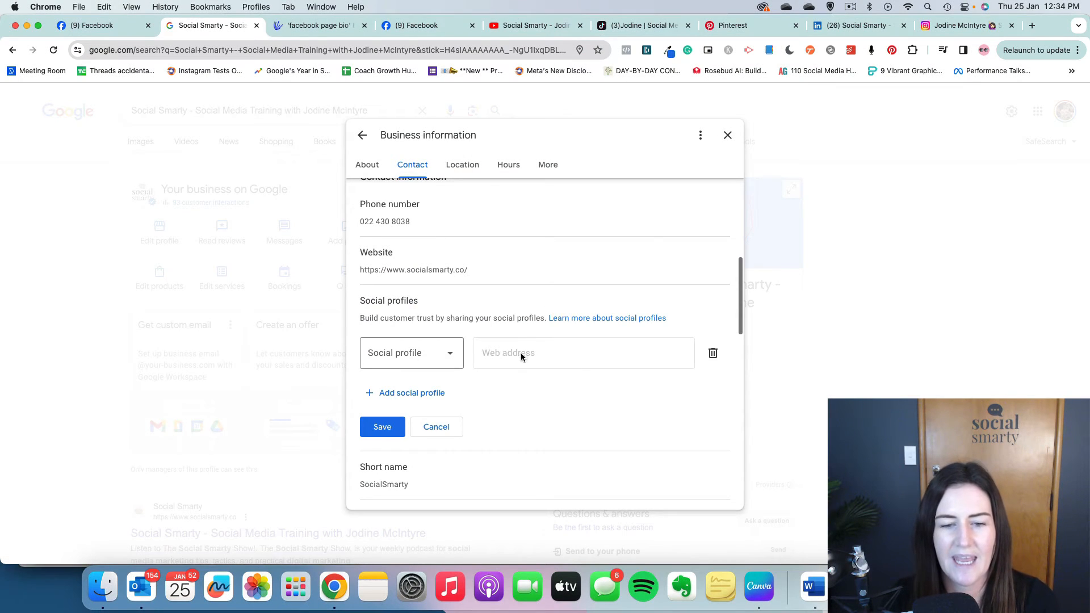
{"action": "left_click", "coordinate": [447, 360]}
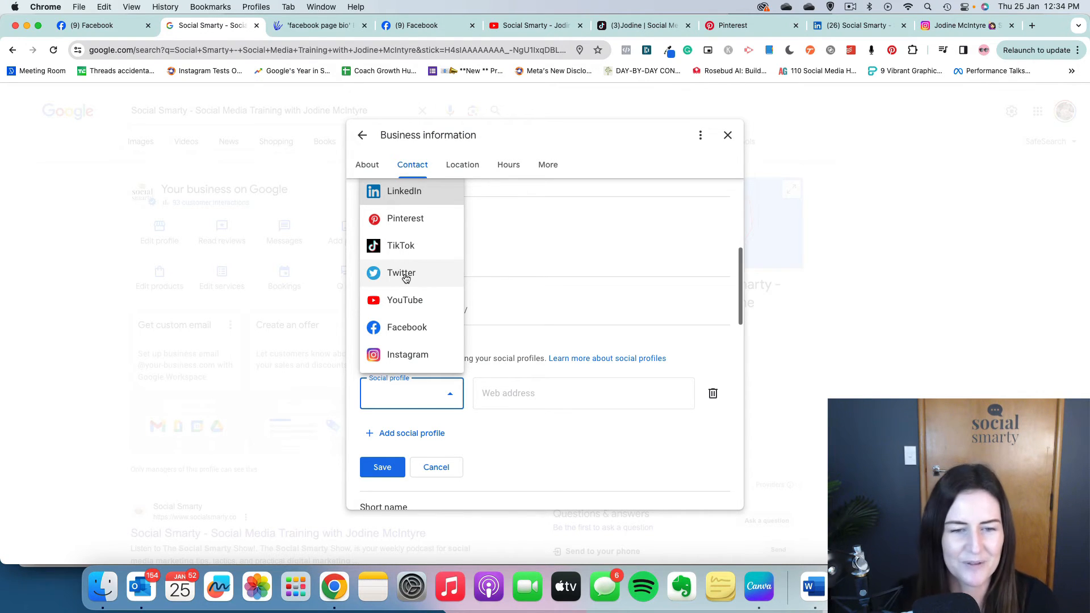
{"action": "left_click", "coordinate": [403, 197]}
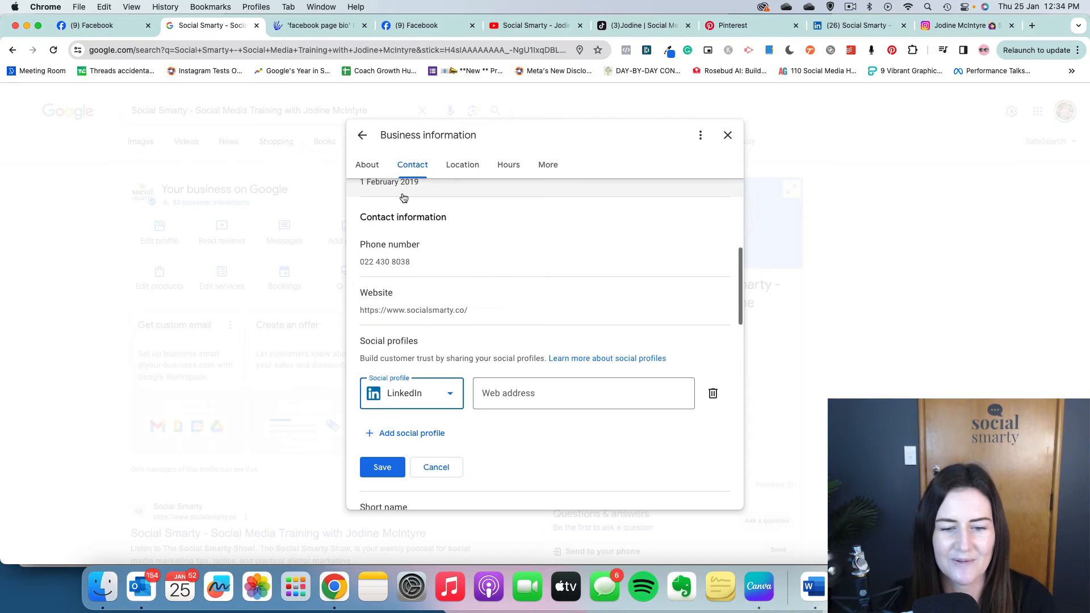
{"action": "left_click", "coordinate": [849, 28]}
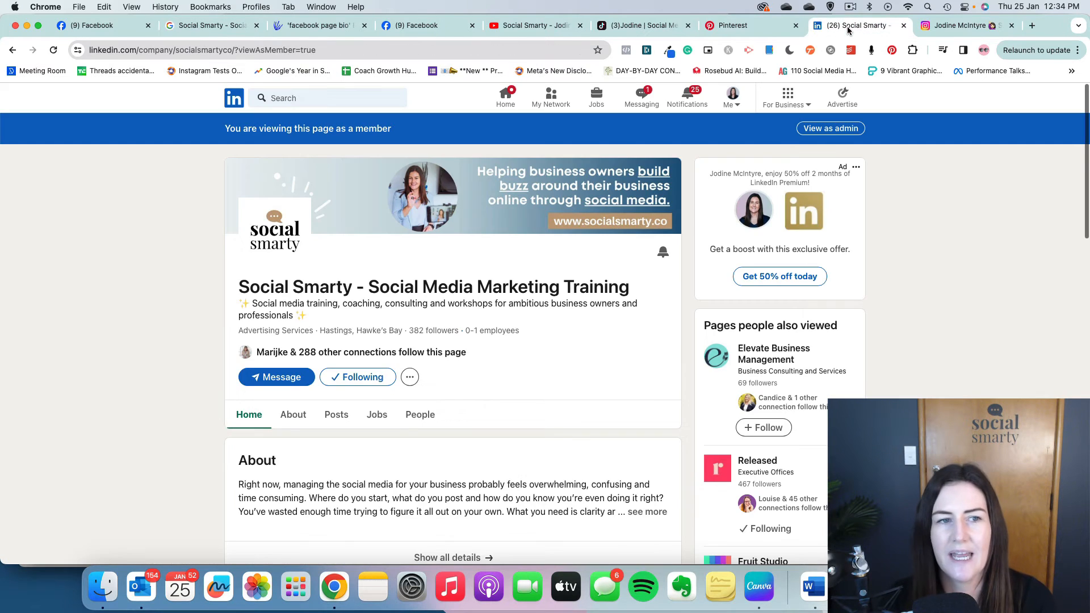
{"action": "left_click", "coordinate": [218, 50]}
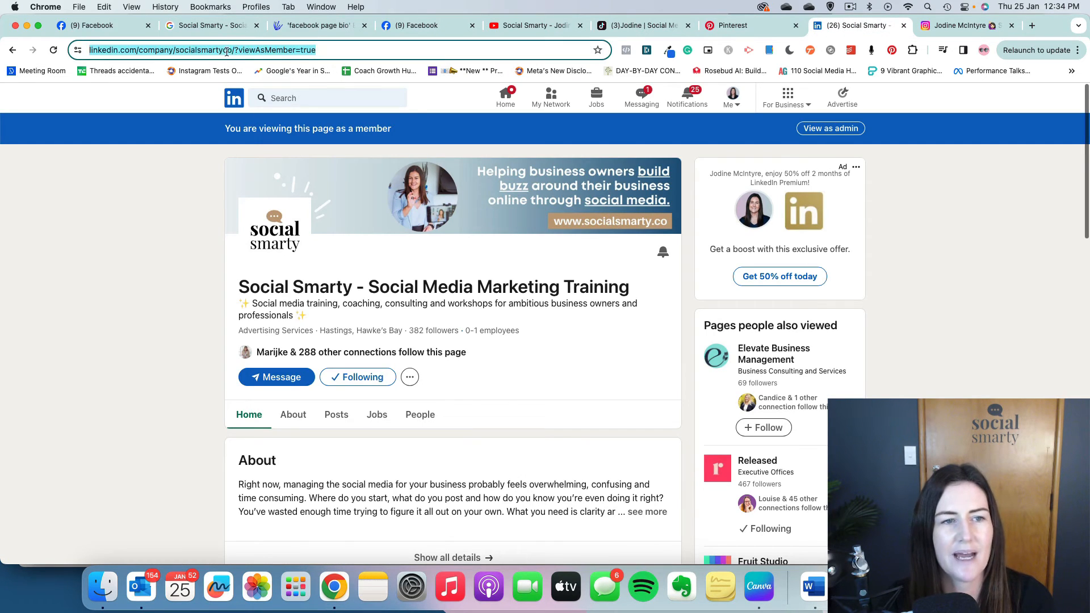
{"action": "left_click", "coordinate": [227, 51]}
{"action": "left_click_drag", "start_coordinate": [281, 52], "coordinate": [90, 52]}
{"action": "right_click", "coordinate": [121, 54]}
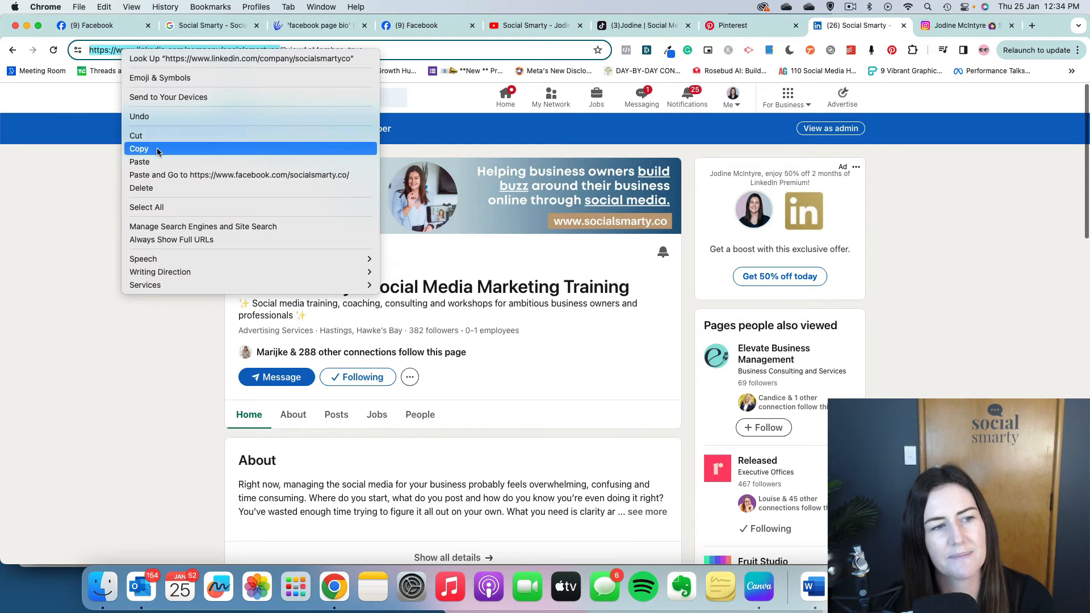
{"action": "left_click", "coordinate": [136, 146]}
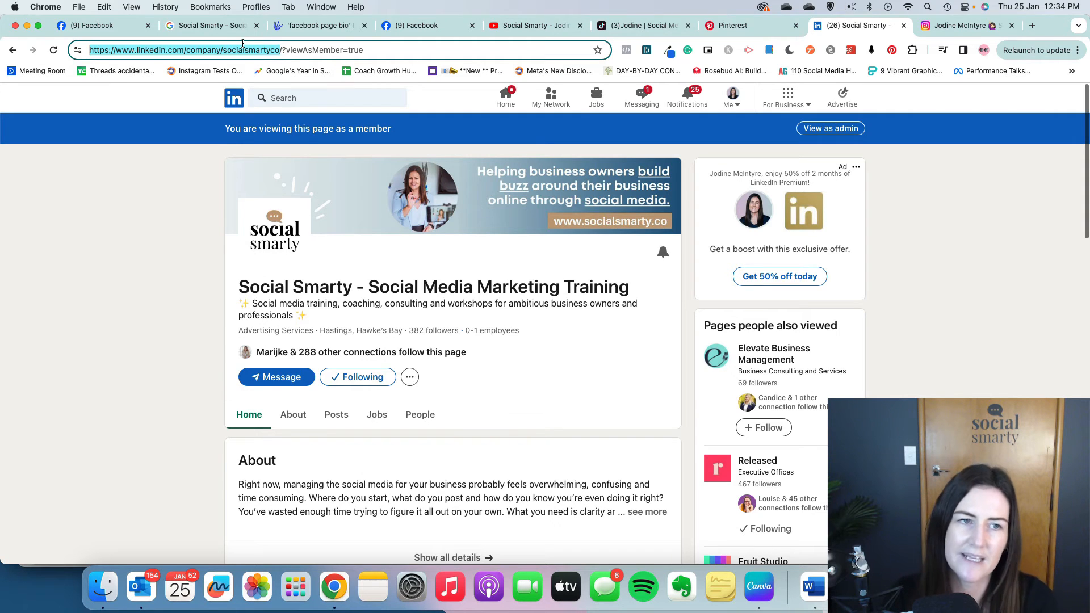
Paste the copied LinkedIn company page address as the LinkedIn entry's web address in the Google business information
{"action": "left_click", "coordinate": [227, 26]}
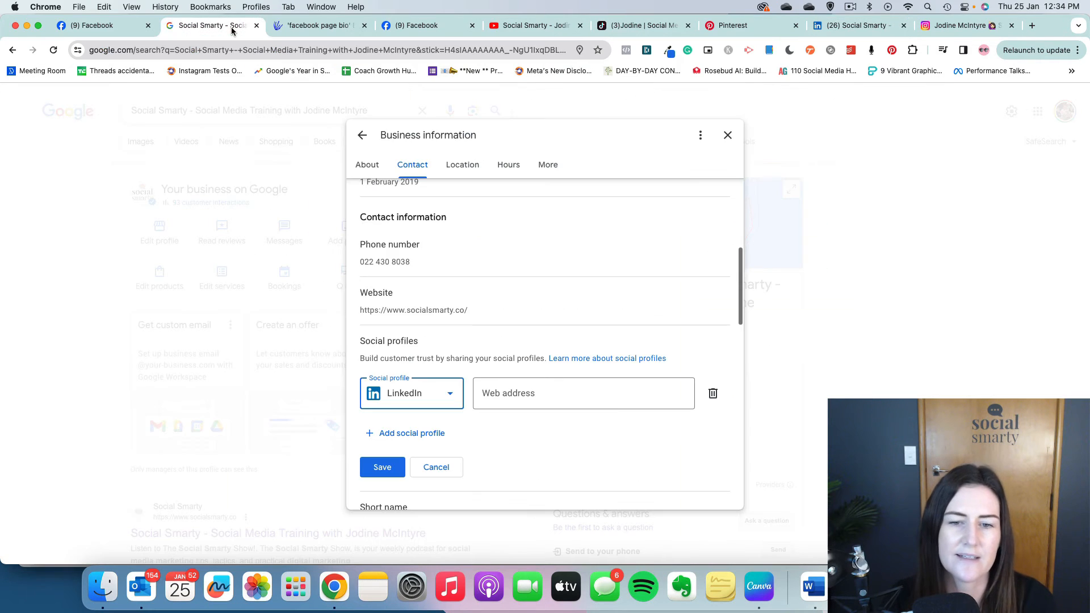
{"action": "left_click", "coordinate": [512, 395]}
{"action": "key", "text": "super+v"}
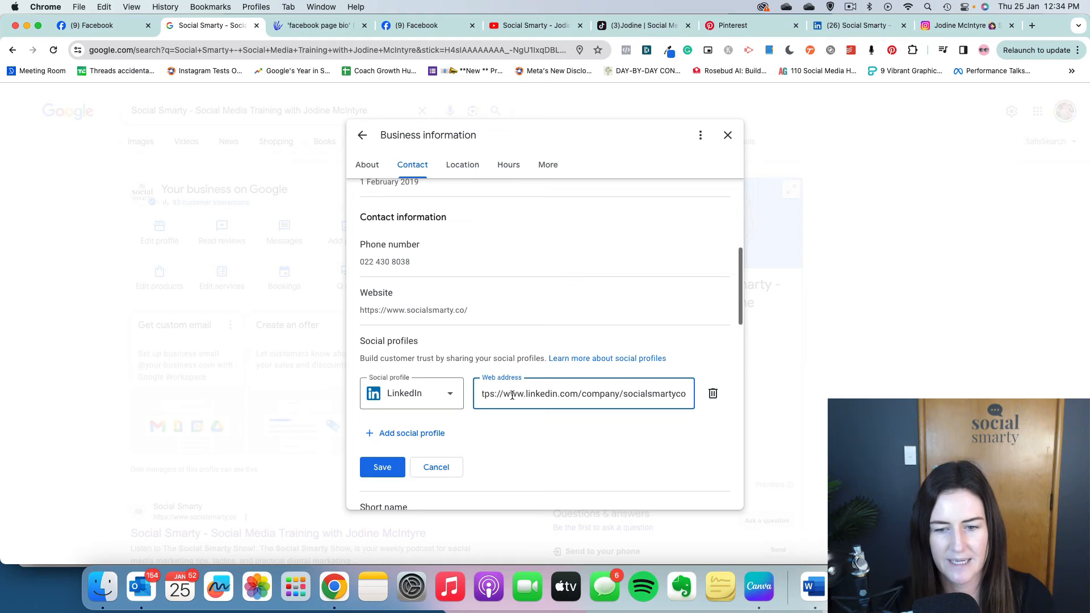
{"action": "left_click", "coordinate": [433, 435]}
{"action": "left_click", "coordinate": [431, 439]}
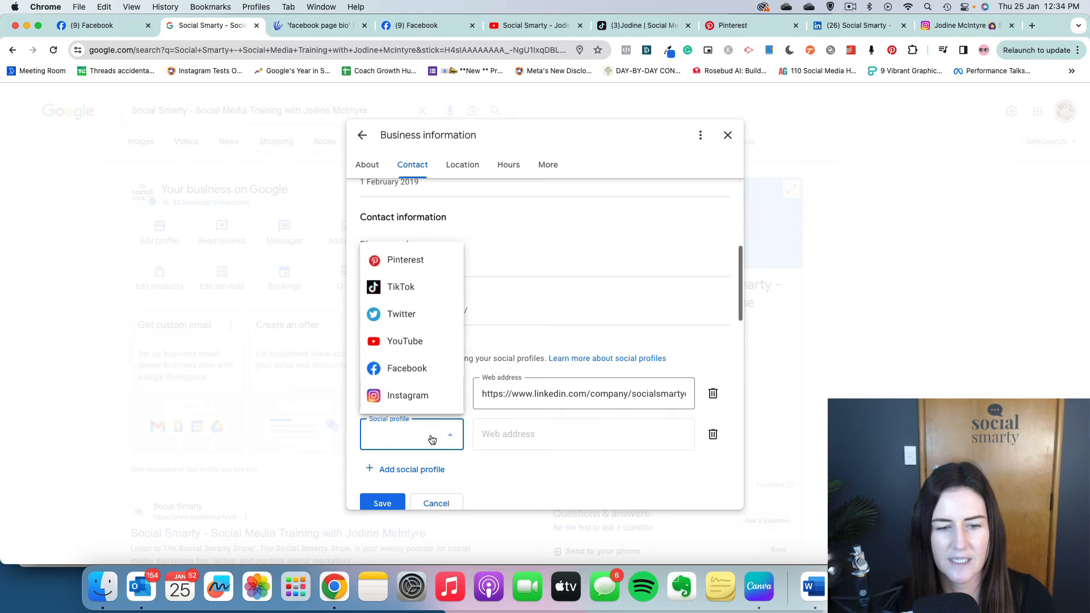
{"action": "left_click", "coordinate": [405, 291]}
{"action": "left_click", "coordinate": [658, 26]}
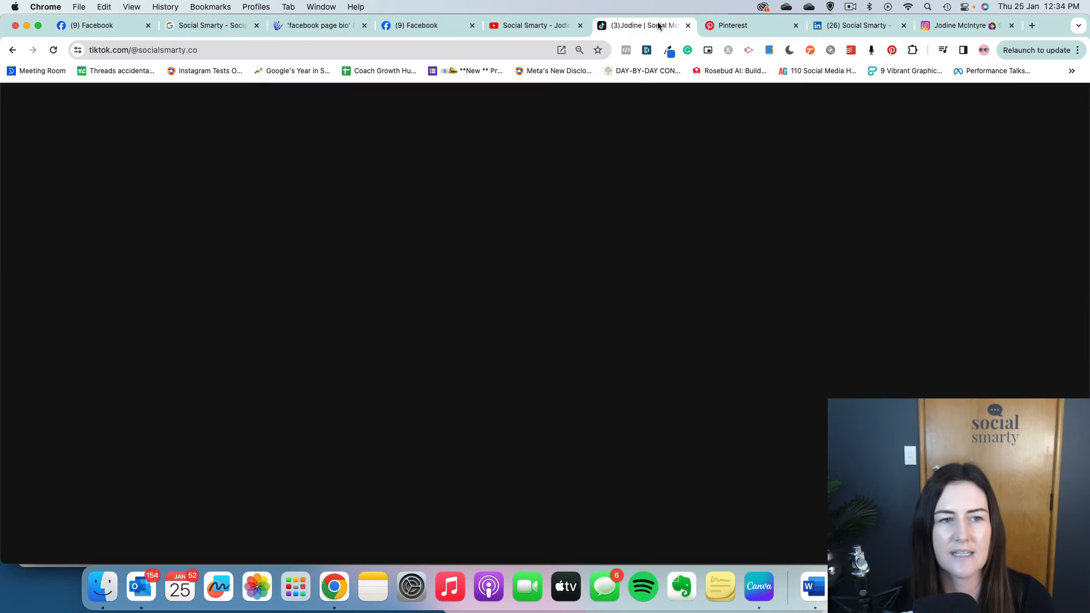
{"action": "left_click", "coordinate": [219, 50]}
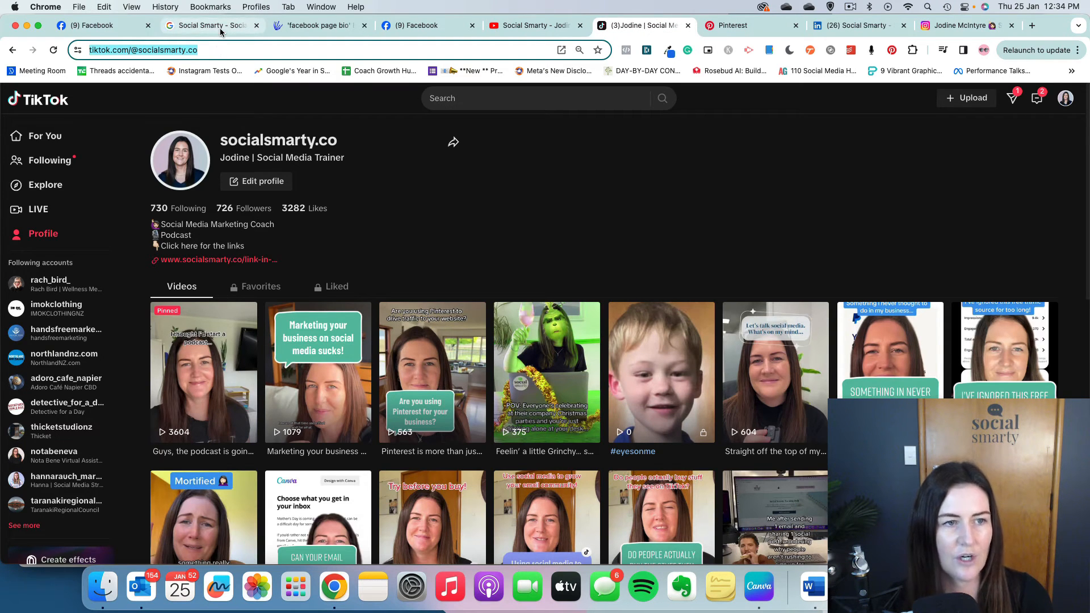
{"action": "left_click", "coordinate": [220, 28]}
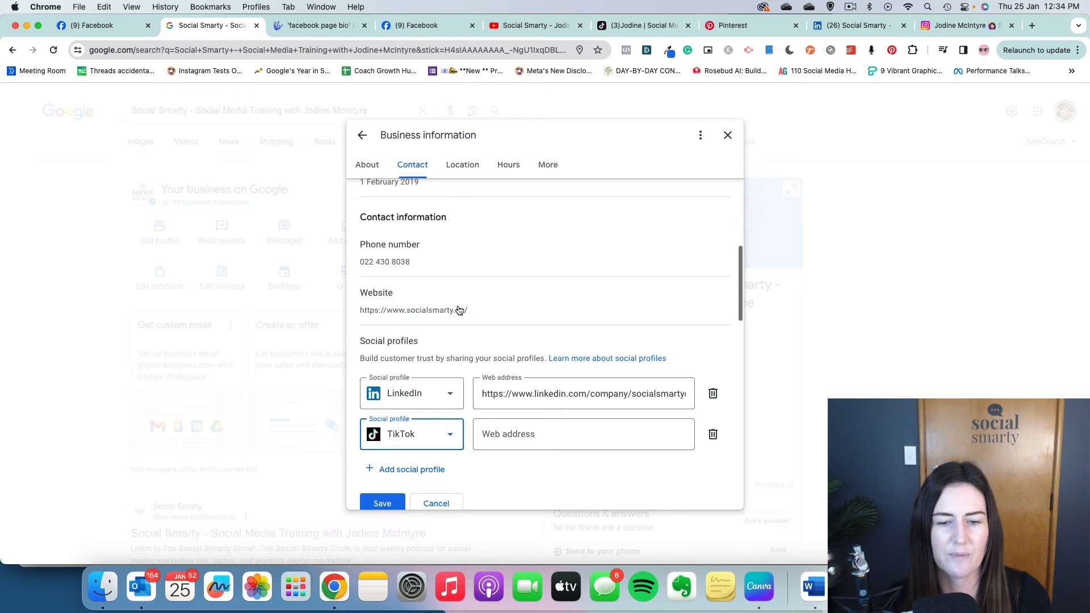
{"action": "left_click", "coordinate": [497, 437]}
{"action": "key", "text": "super+v"}
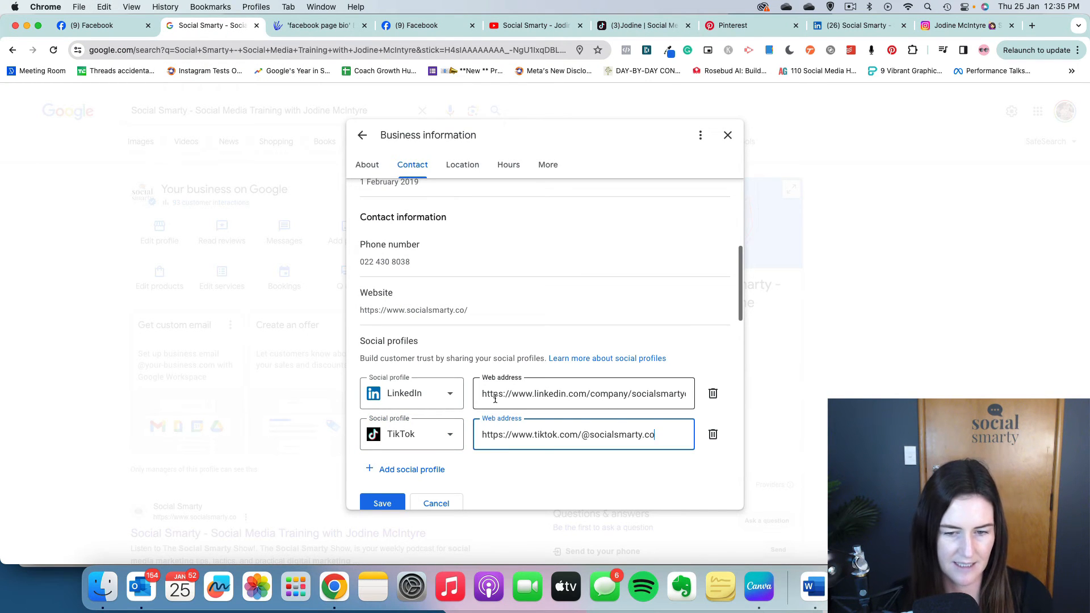
{"action": "left_click", "coordinate": [412, 470]}
{"action": "scroll", "coordinate": [575, 435], "scroll_direction": "down", "scroll_amount": 3}
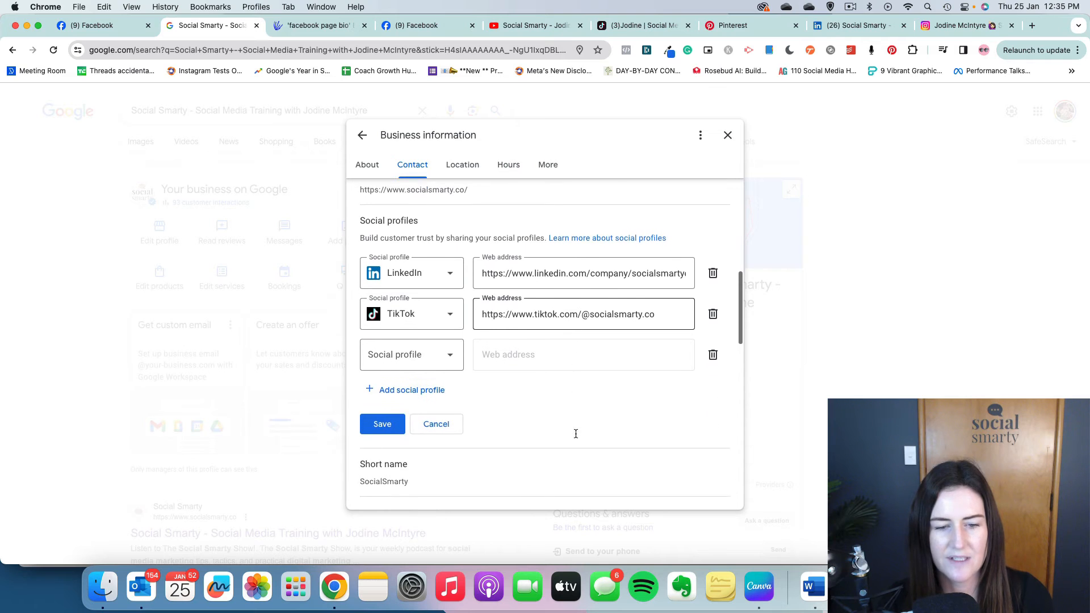
{"action": "left_click", "coordinate": [433, 356]}
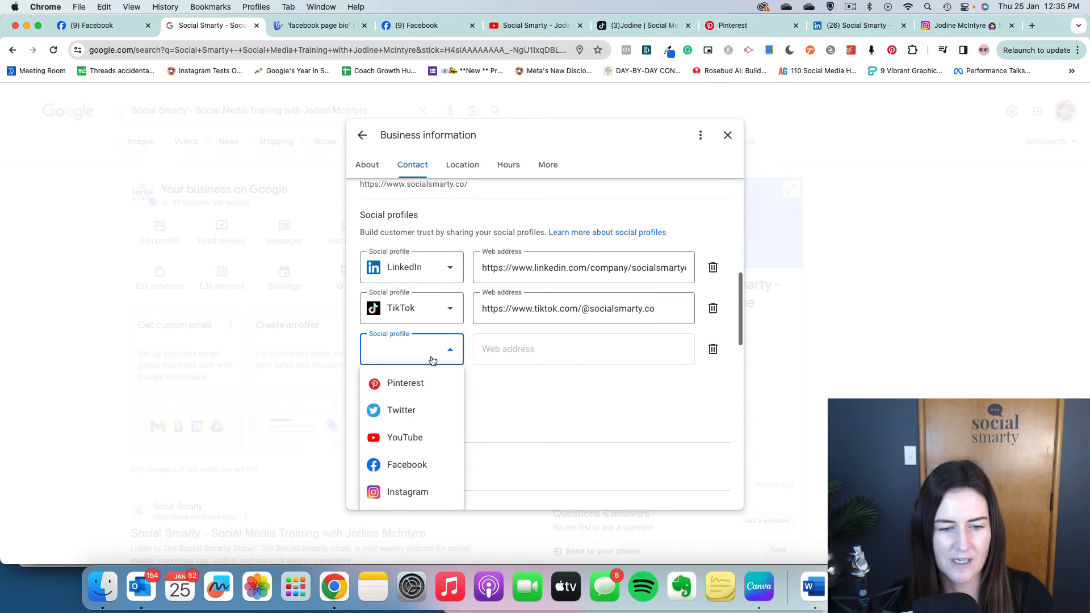
{"action": "left_click", "coordinate": [413, 384]}
{"action": "left_click", "coordinate": [789, 19]}
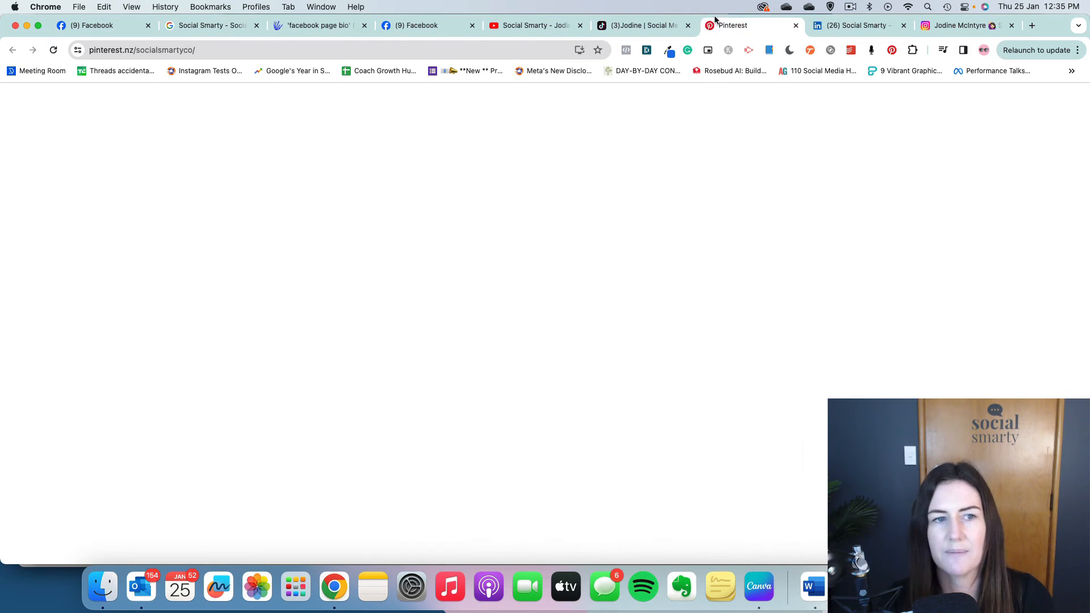
{"action": "left_click", "coordinate": [194, 49]}
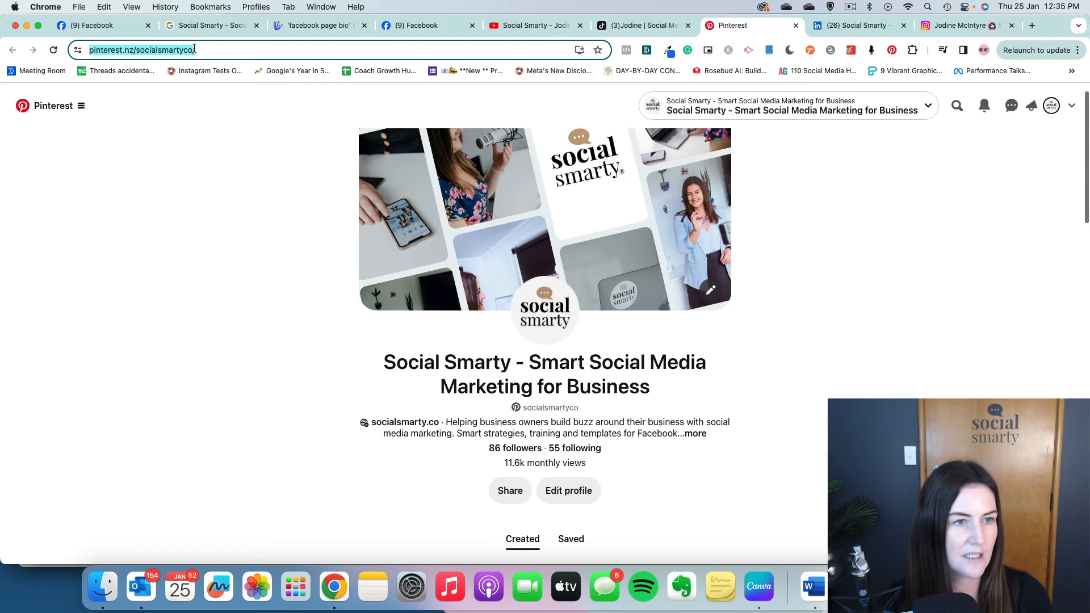
{"action": "key", "text": "super+c"}
{"action": "left_click", "coordinate": [205, 25]}
{"action": "left_click", "coordinate": [506, 349]}
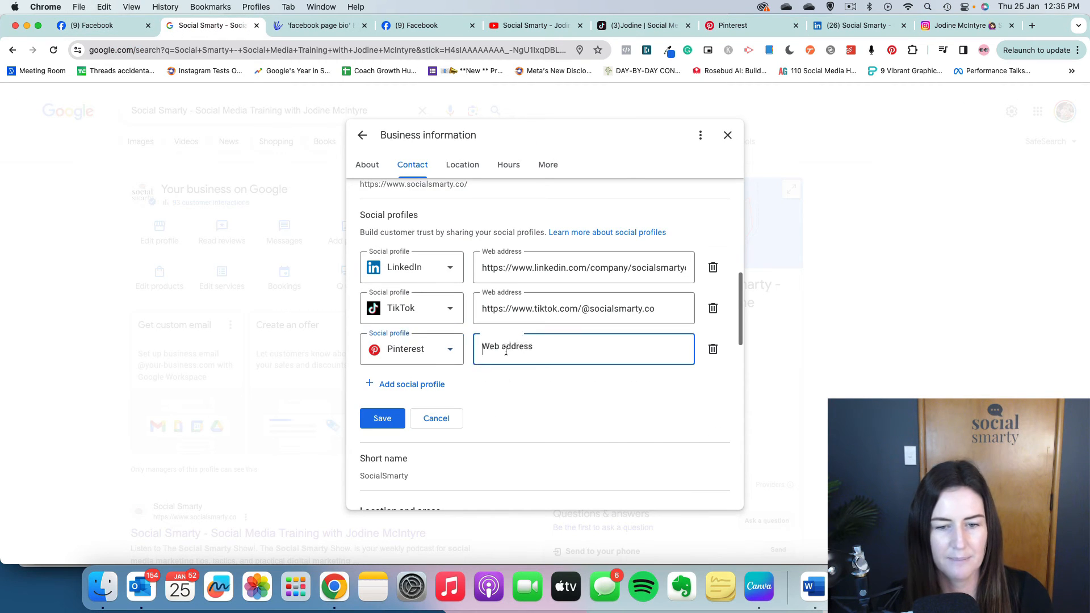
{"action": "key", "text": "super+v"}
{"action": "left_click", "coordinate": [398, 384]}
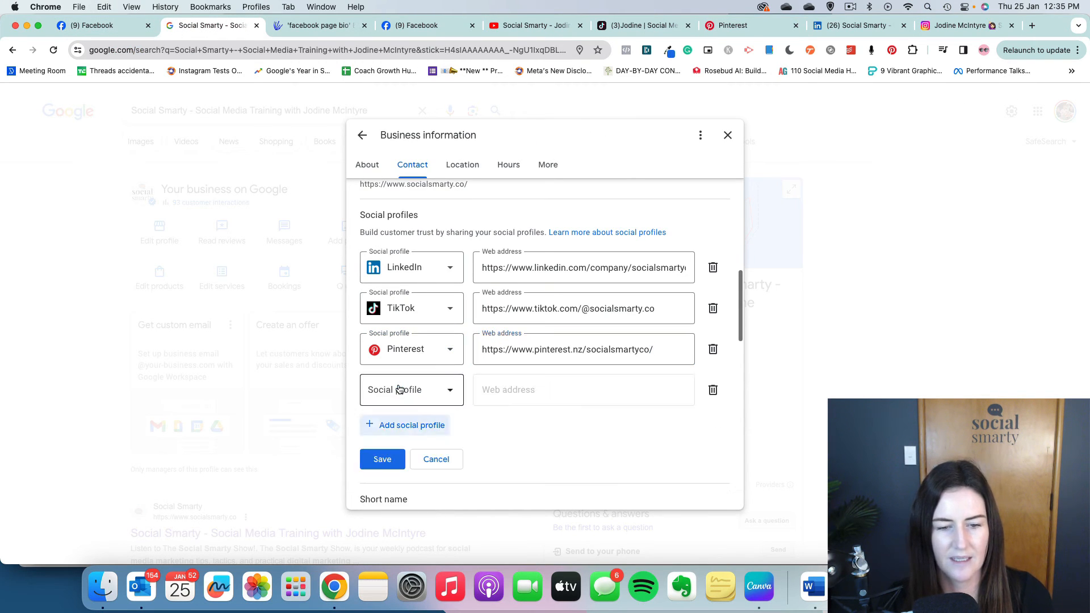
{"action": "left_click", "coordinate": [399, 389]}
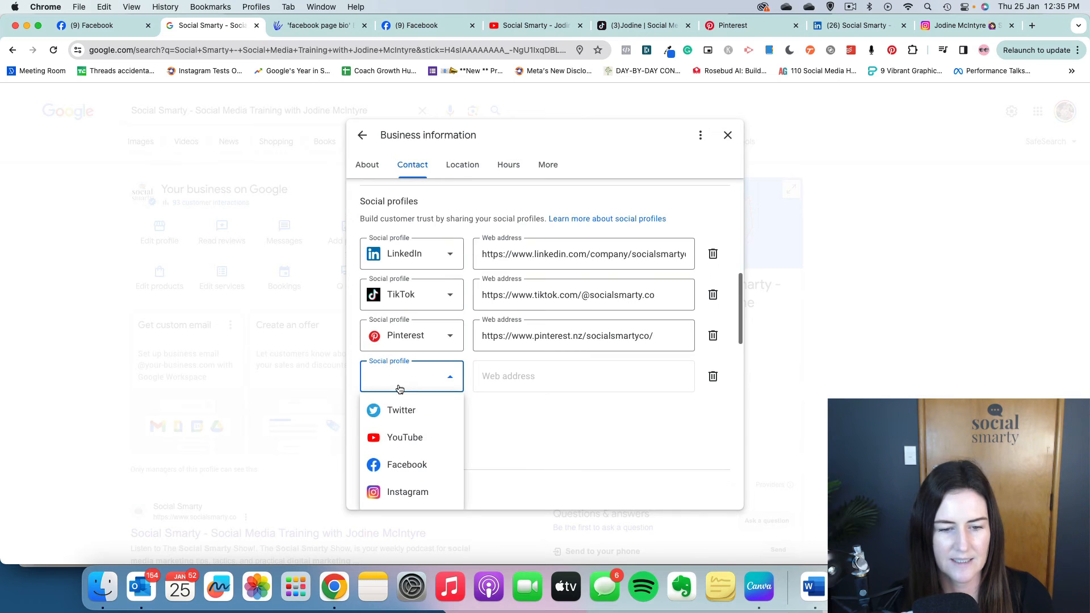
{"action": "left_click", "coordinate": [413, 441]}
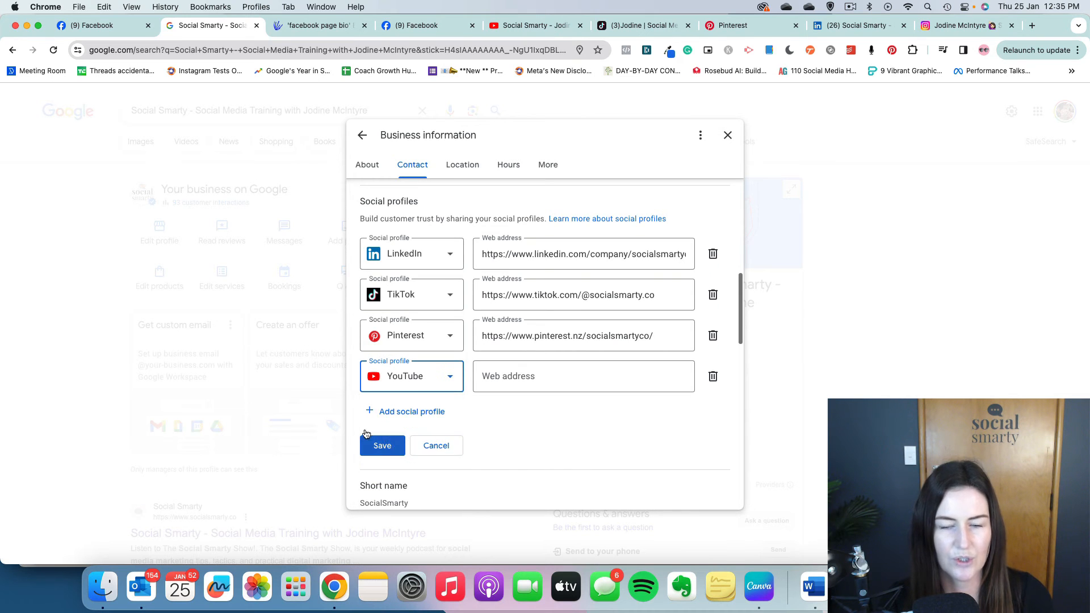
{"action": "left_click", "coordinate": [536, 31]}
{"action": "left_click", "coordinate": [193, 51]}
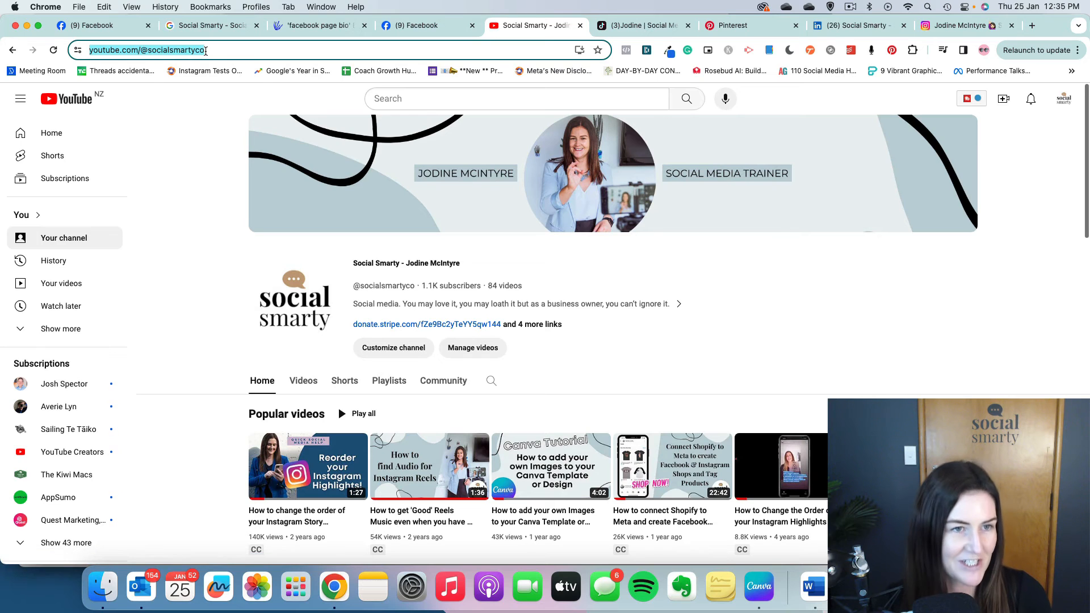
{"action": "left_click", "coordinate": [207, 25]}
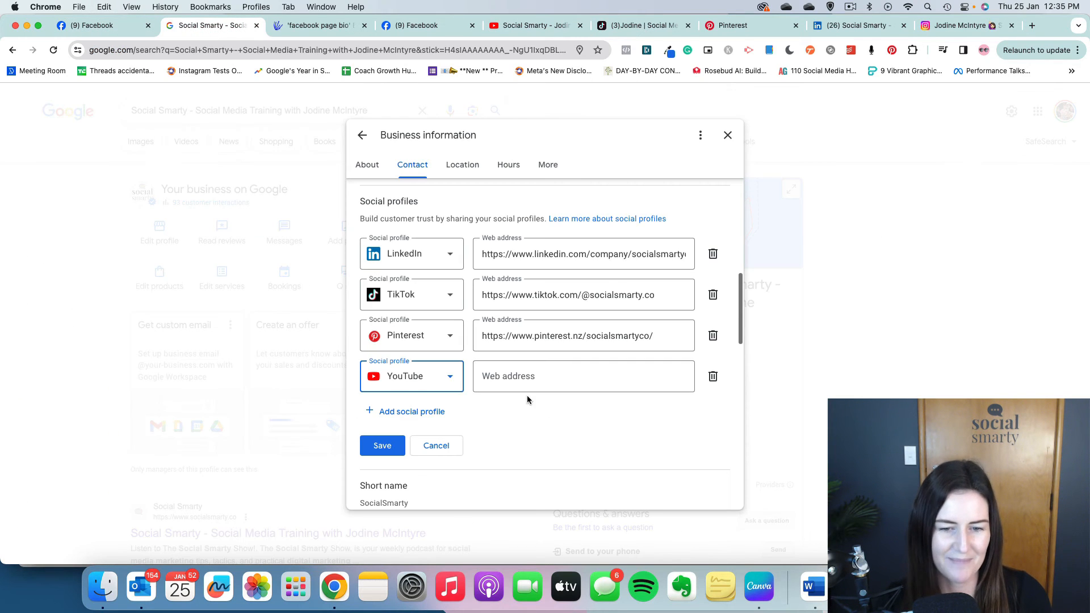
{"action": "left_click", "coordinate": [528, 378]}
{"action": "key", "text": "super+v"}
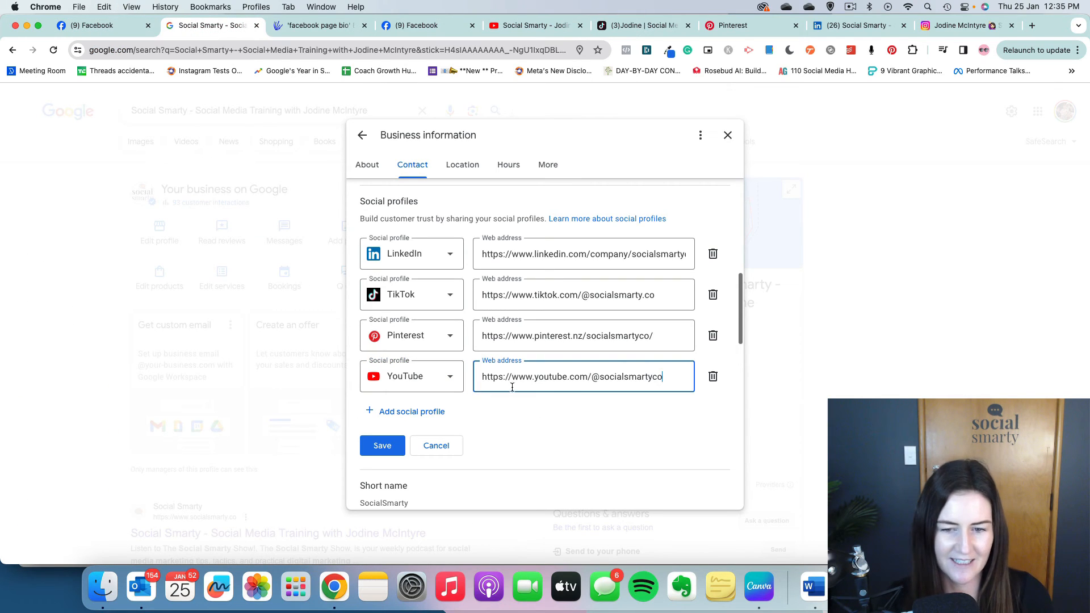
{"action": "left_click", "coordinate": [425, 413]}
{"action": "left_click", "coordinate": [426, 418]}
{"action": "scroll", "coordinate": [431, 425], "scroll_direction": "down", "scroll_amount": 3}
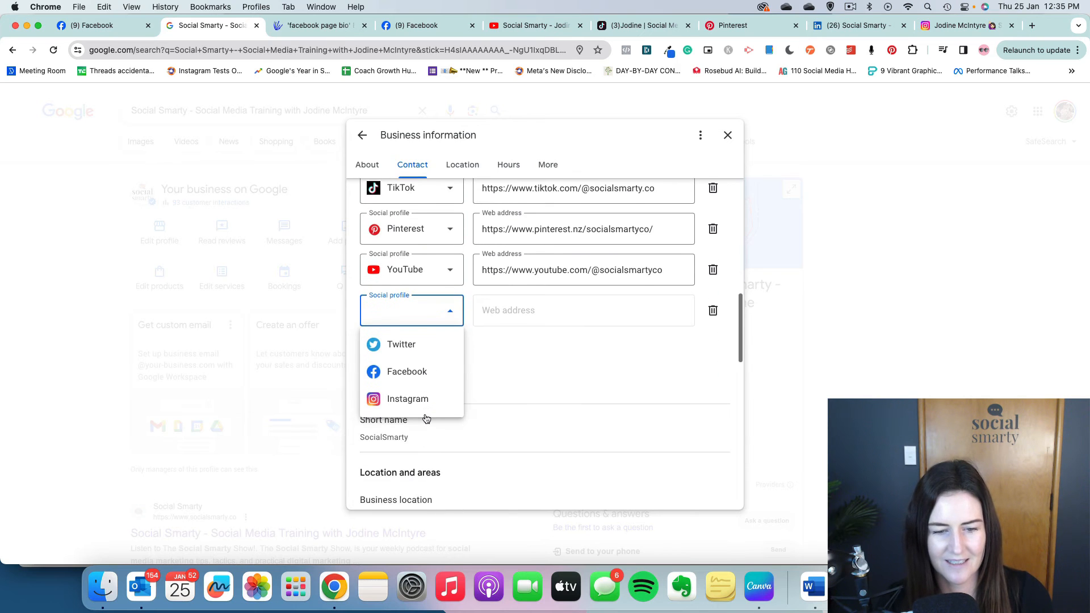
{"action": "left_click", "coordinate": [423, 385]}
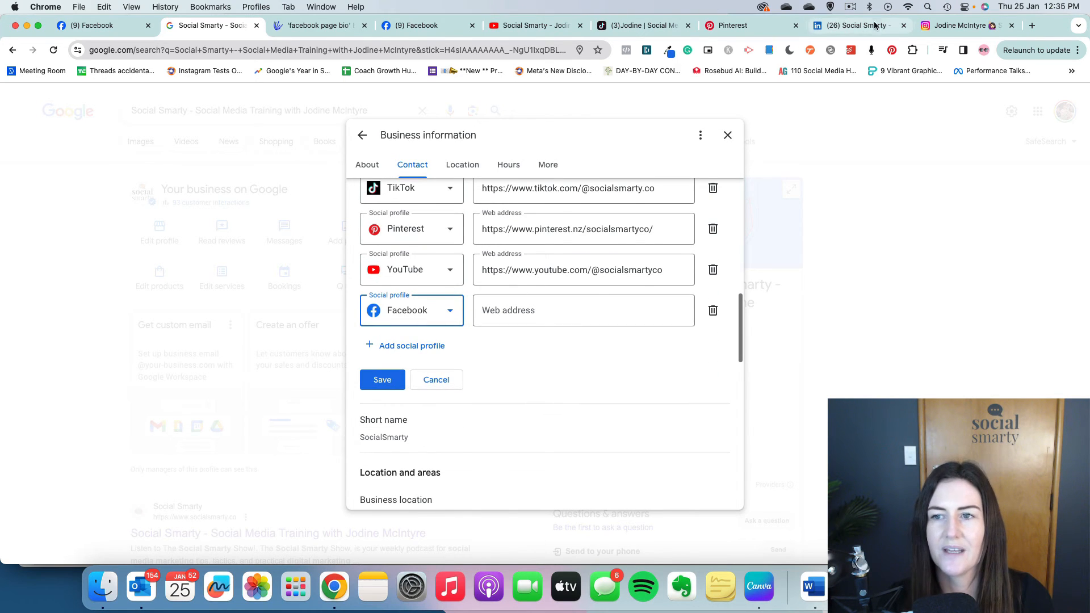
{"action": "left_click", "coordinate": [426, 25]}
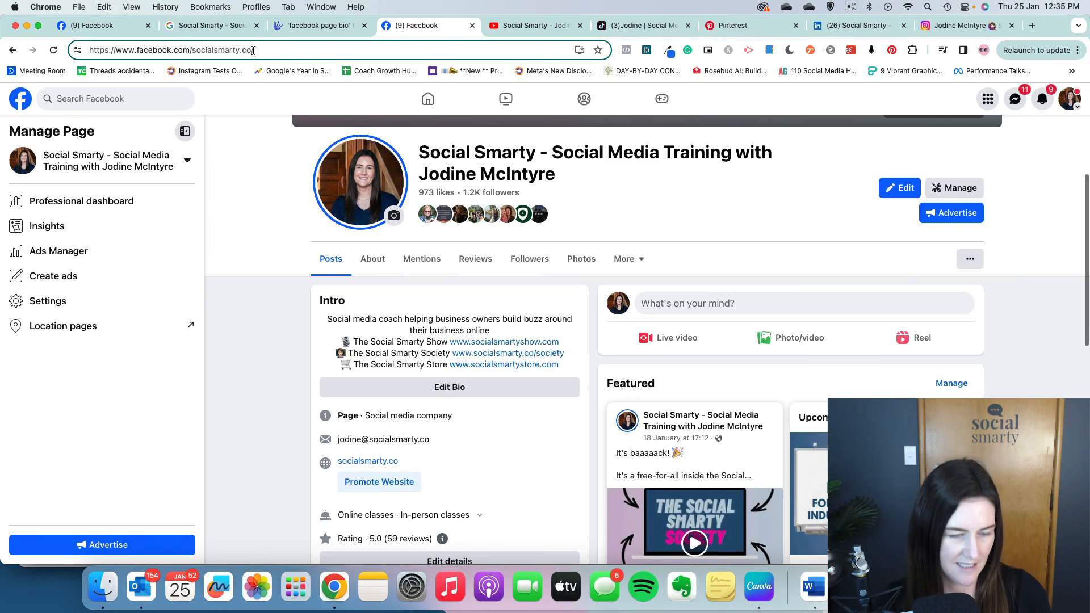
{"action": "left_click", "coordinate": [274, 53]}
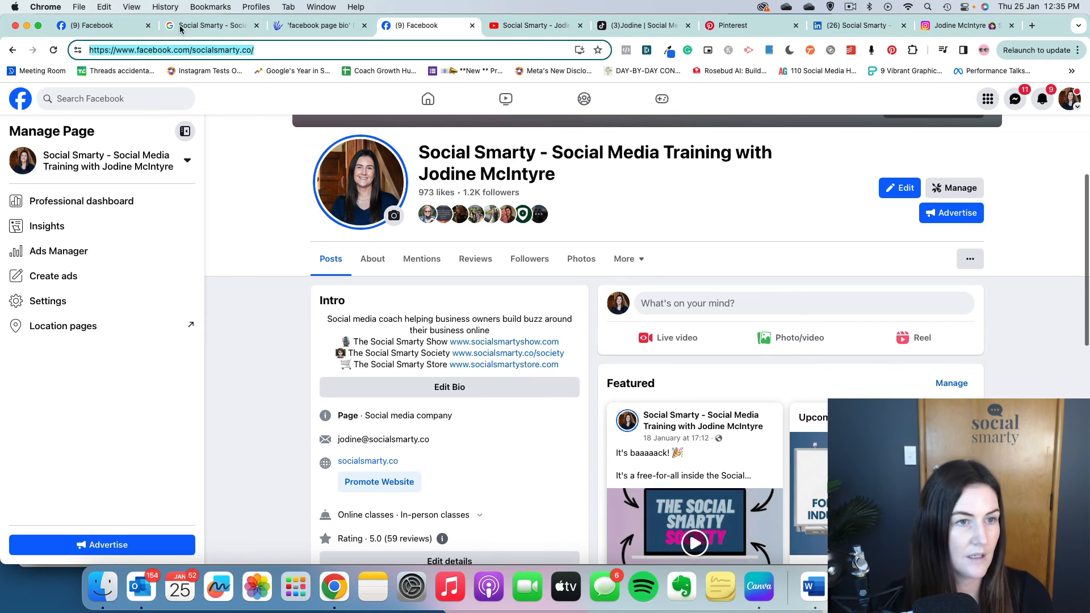
{"action": "left_click", "coordinate": [197, 25]}
{"action": "left_click", "coordinate": [511, 311]}
{"action": "key", "text": "super+v"}
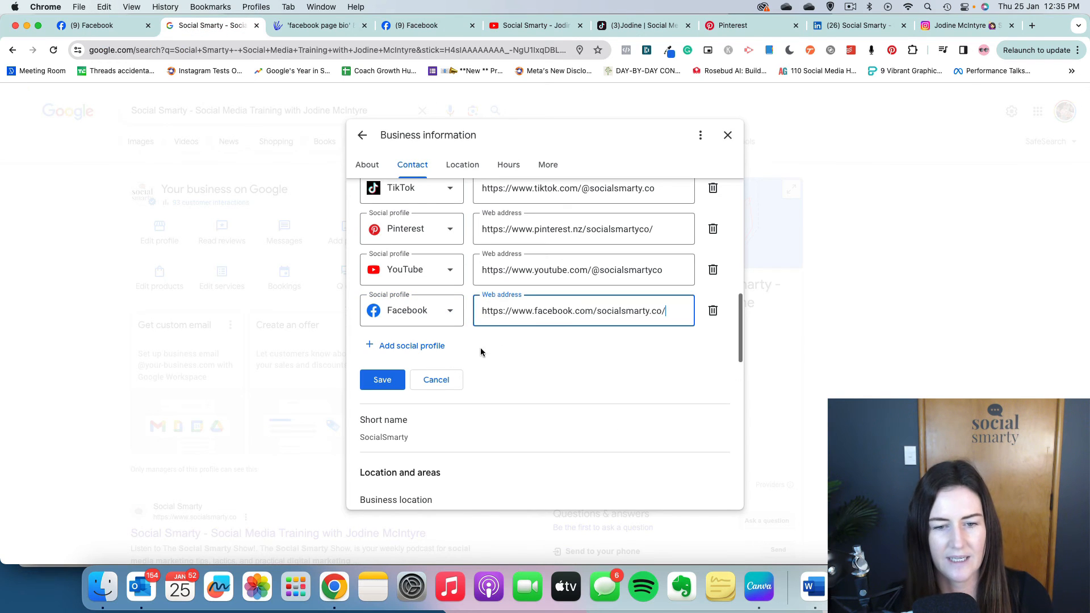
{"action": "left_click", "coordinate": [418, 346]}
{"action": "left_click", "coordinate": [418, 352]}
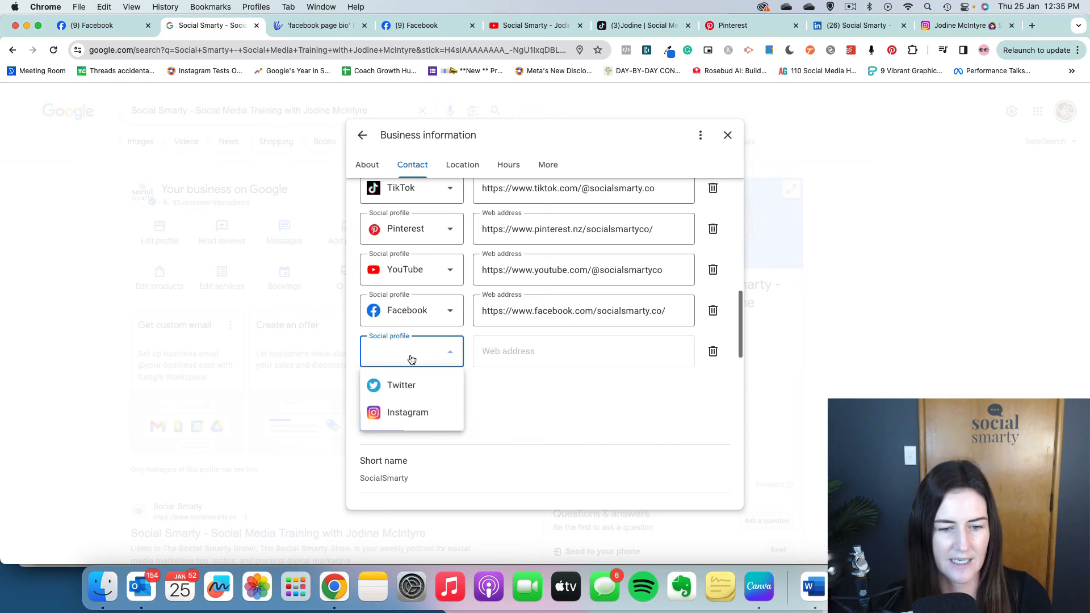
{"action": "left_click", "coordinate": [420, 415]}
{"action": "left_click", "coordinate": [965, 25]}
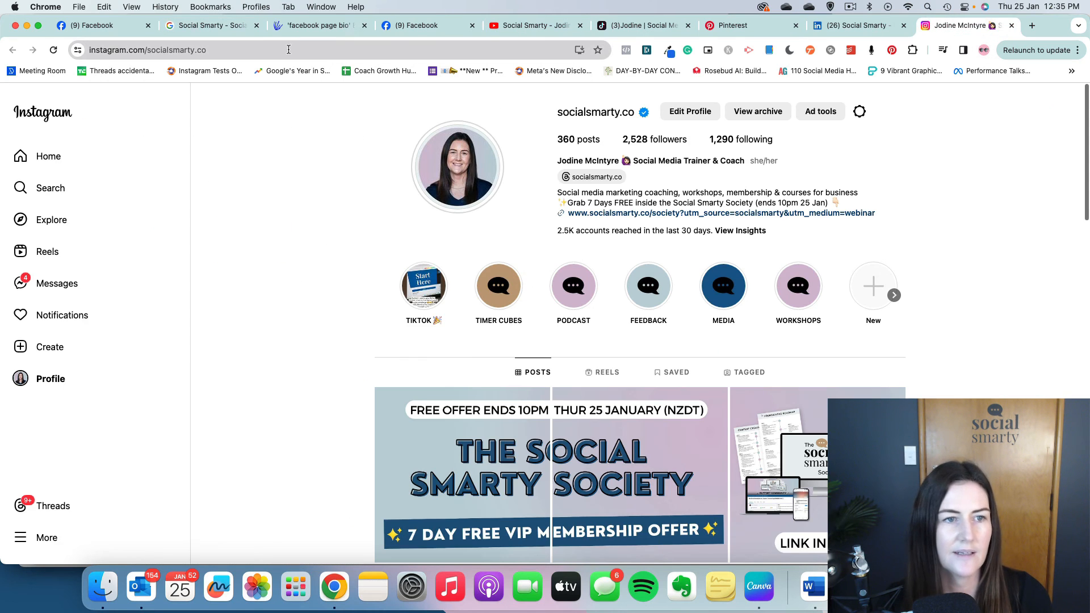
{"action": "left_click", "coordinate": [288, 49]}
{"action": "left_click", "coordinate": [206, 35]}
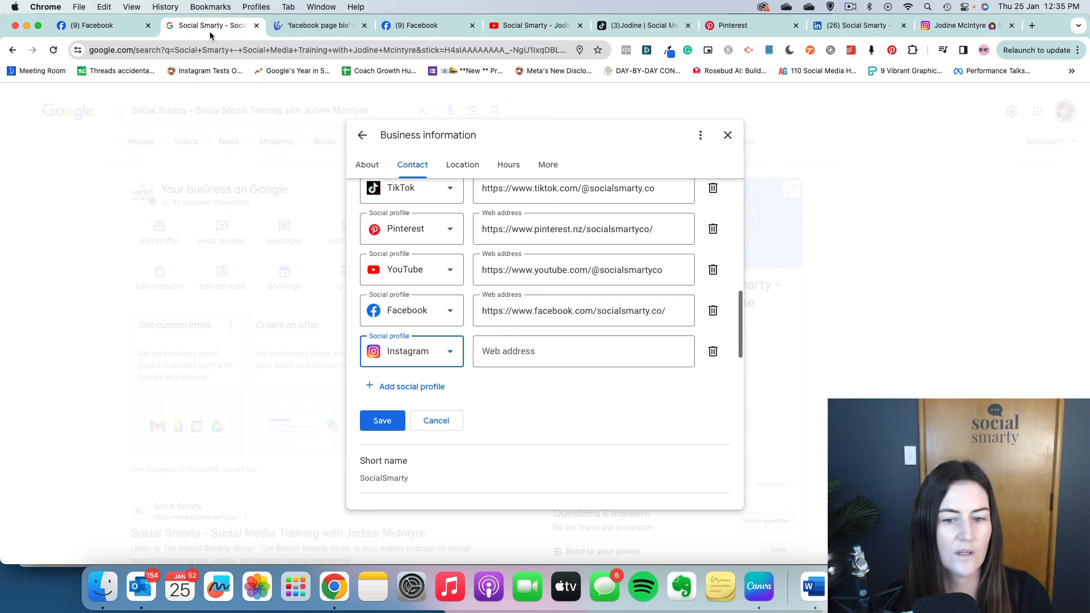
{"action": "left_click", "coordinate": [548, 345]}
{"action": "key", "text": "super+v"}
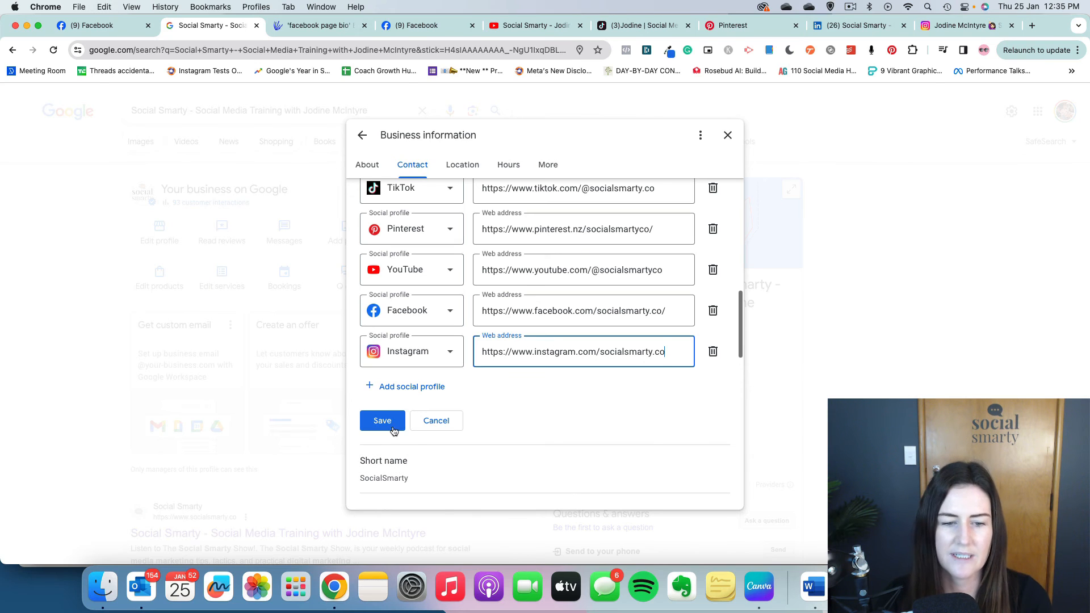
{"action": "left_click", "coordinate": [384, 423]}
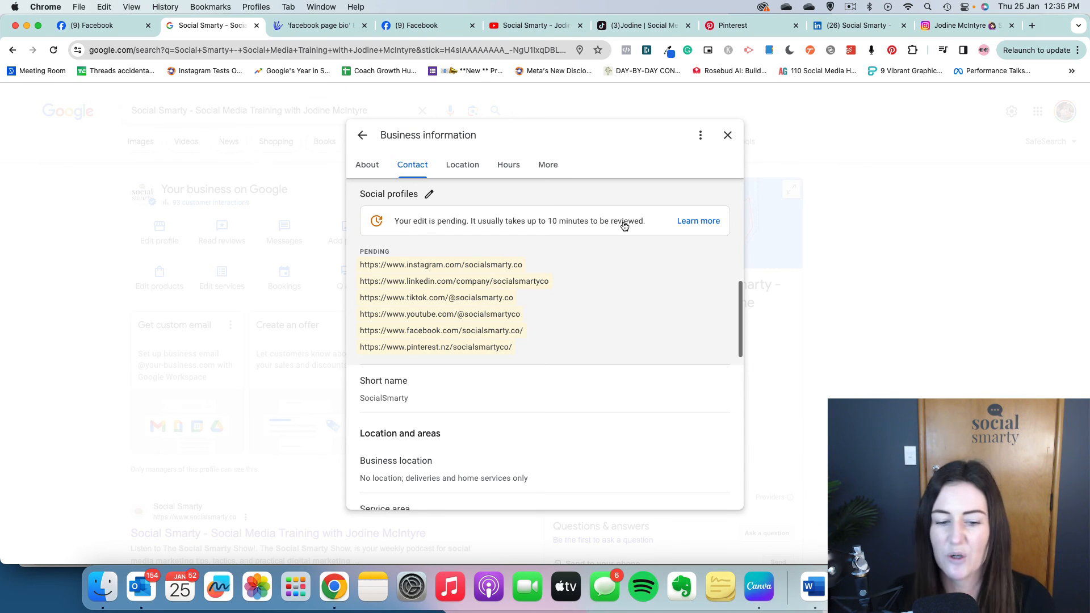
Close the business information and look over the business's listing in the Google search results
{"action": "left_click", "coordinate": [727, 136]}
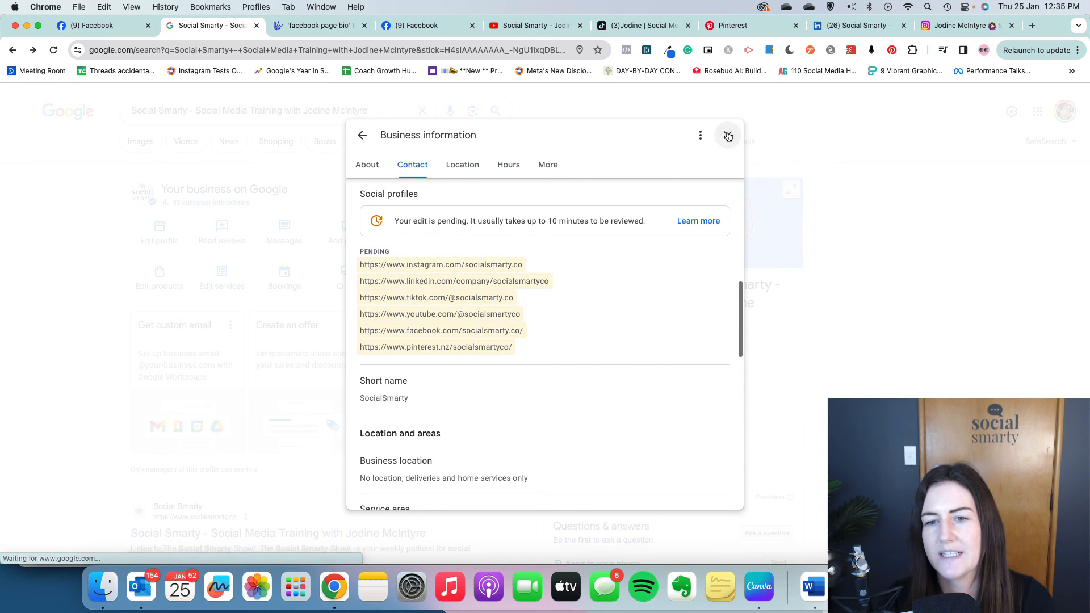
{"action": "scroll", "coordinate": [863, 315], "scroll_direction": "down", "scroll_amount": 6}
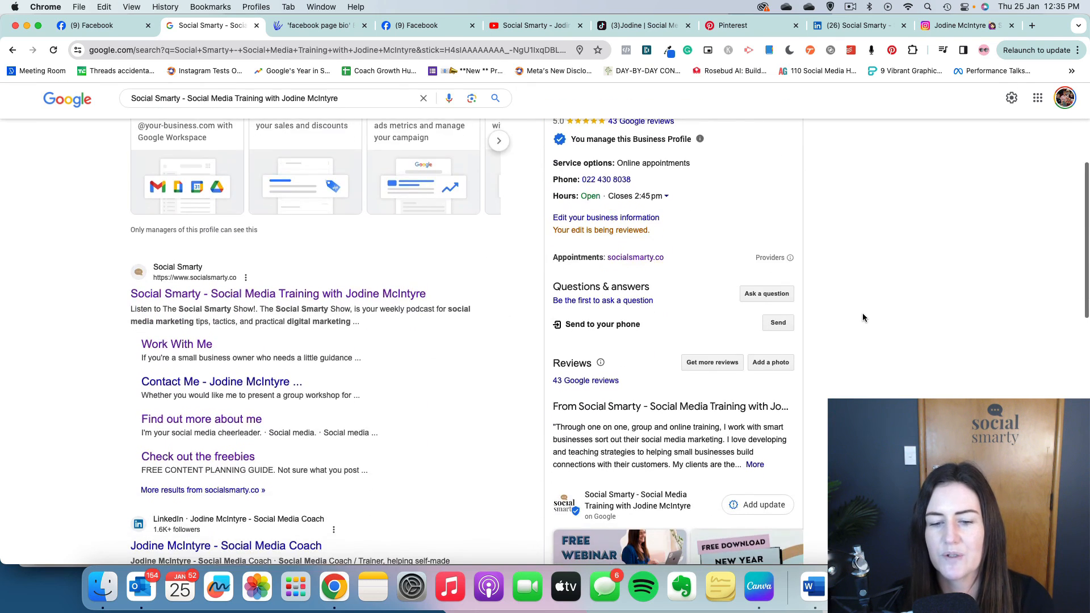
{"action": "scroll", "coordinate": [863, 317], "scroll_direction": "down", "scroll_amount": 2}
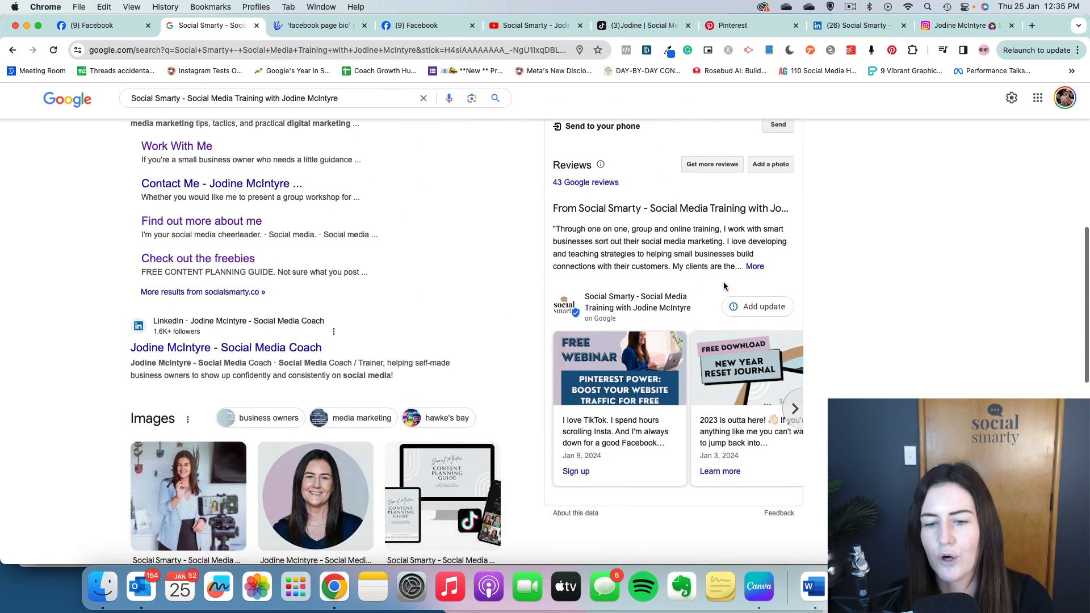
{"action": "scroll", "coordinate": [698, 288], "scroll_direction": "up", "scroll_amount": 8}
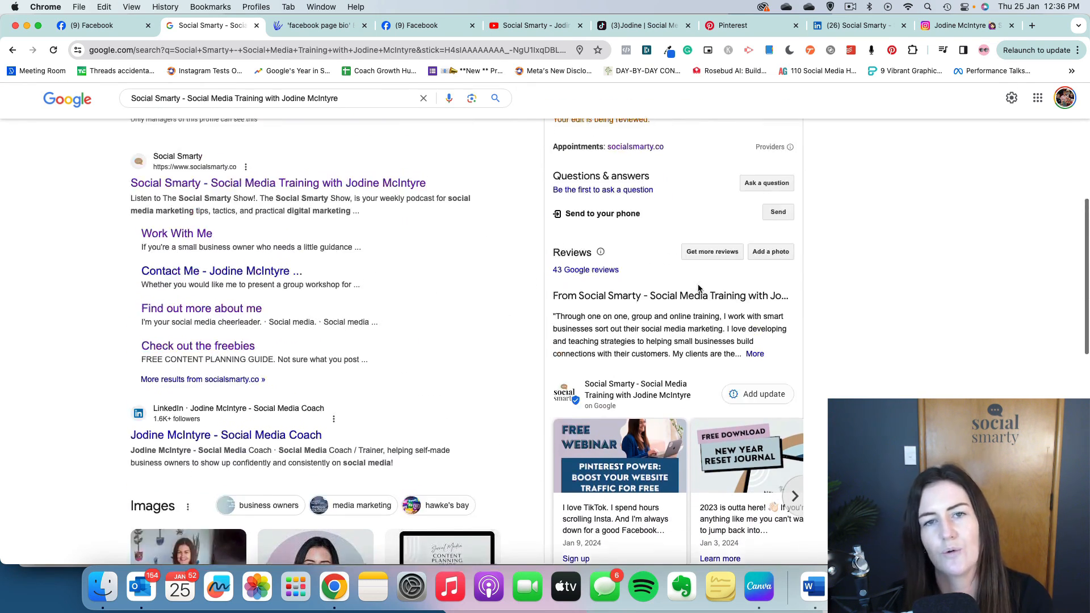